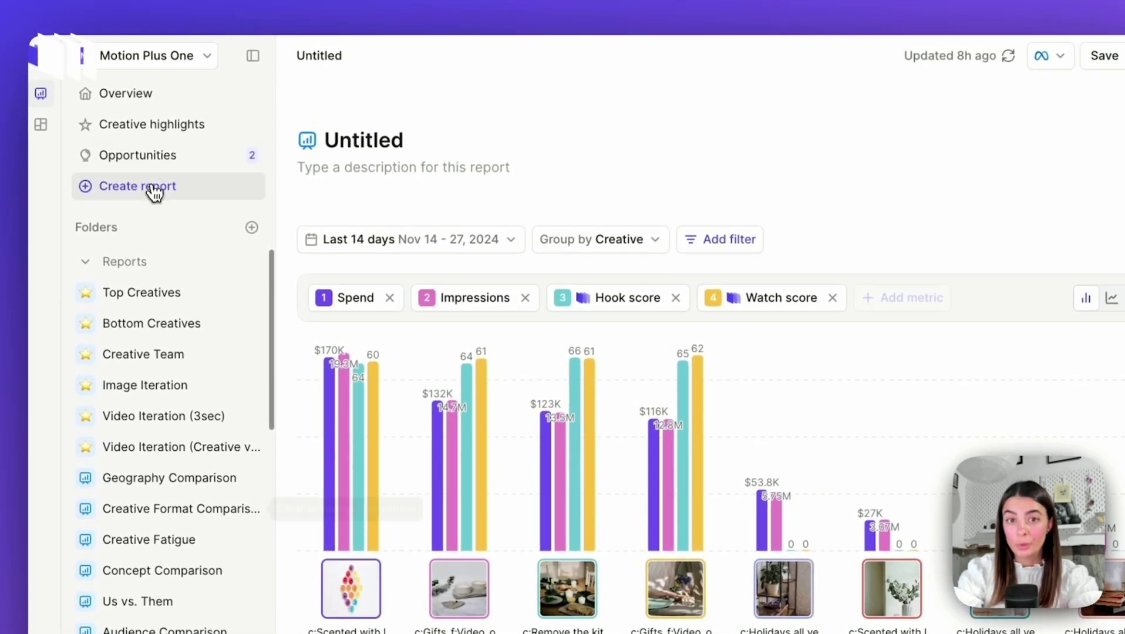
Step: Create a new Top performing report, discarding the unsaved changes in the current report
left_click(154, 192)
left_click(569, 344)
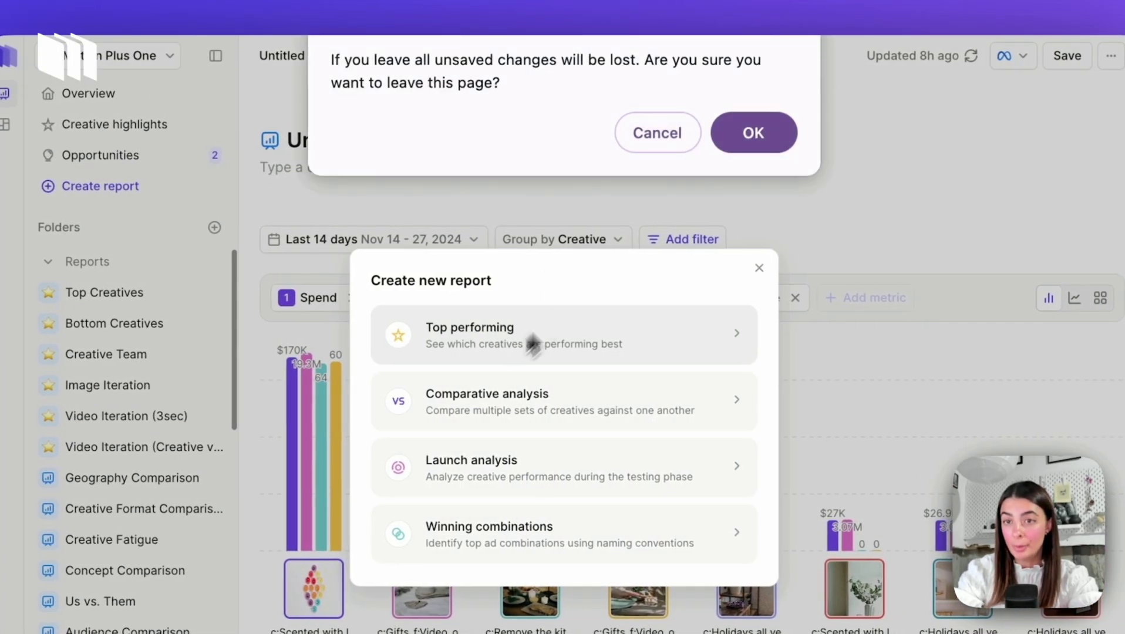
left_click(747, 144)
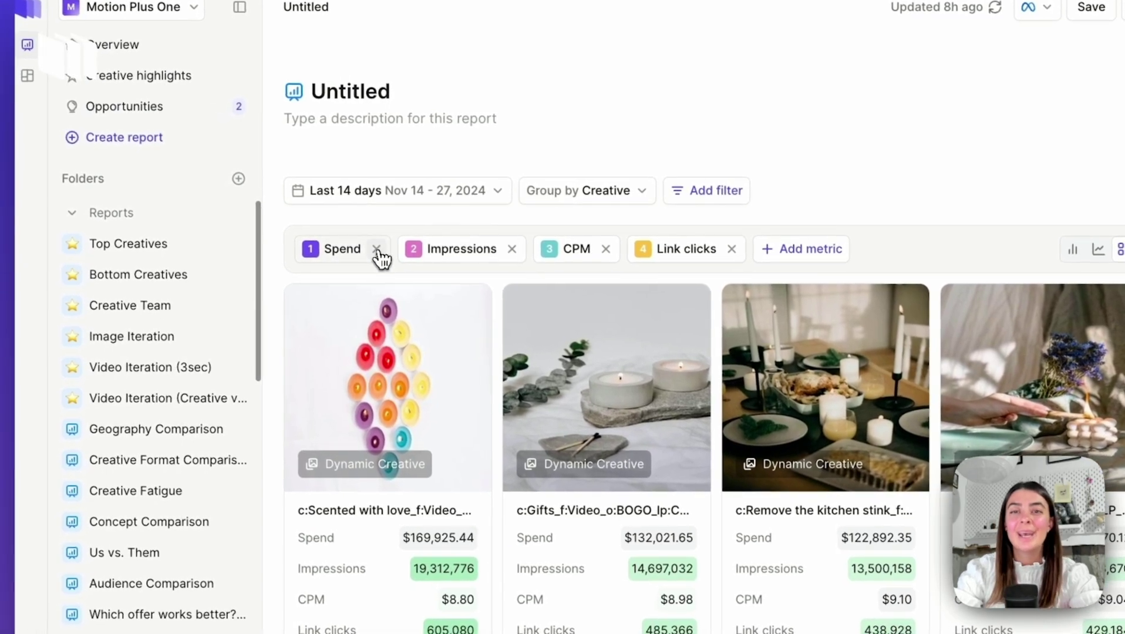
Step: Remove the default Spend, Impressions, CPM and Link clicks metrics from the report
left_click(377, 251)
left_click(411, 250)
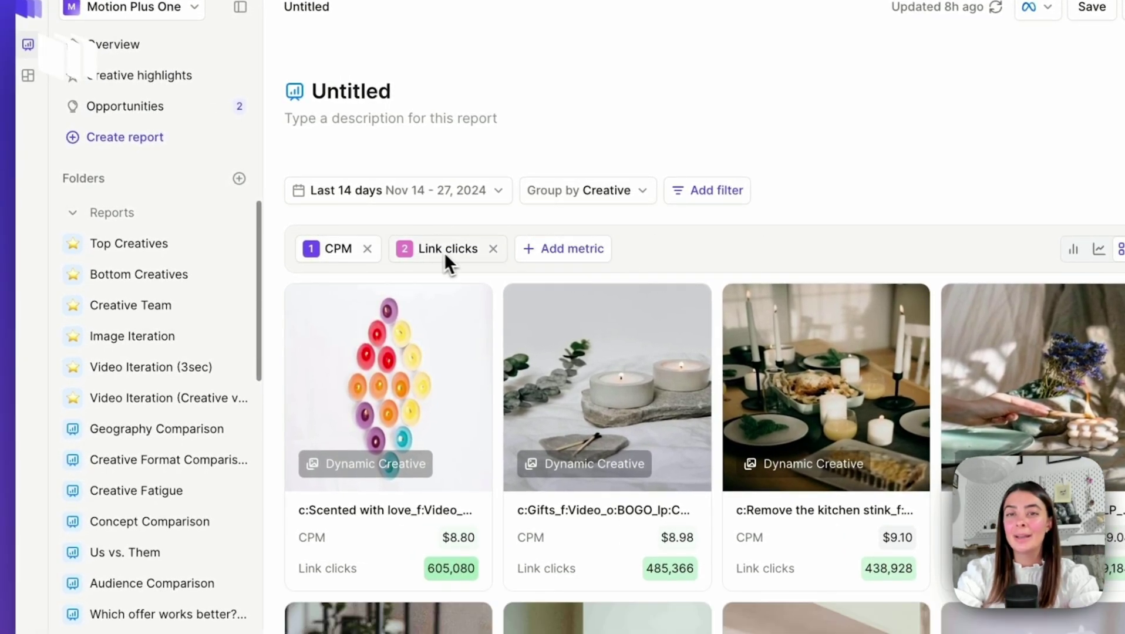
left_click(368, 249)
left_click(402, 249)
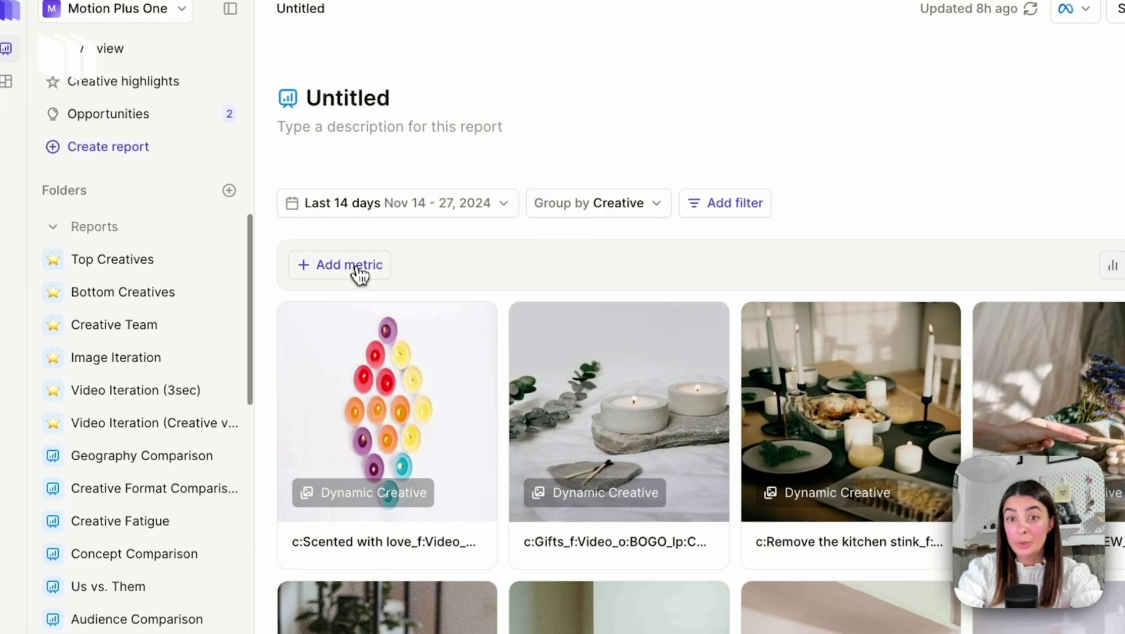
Step: Add the Spend and ROAS metrics to the report
left_click(355, 250)
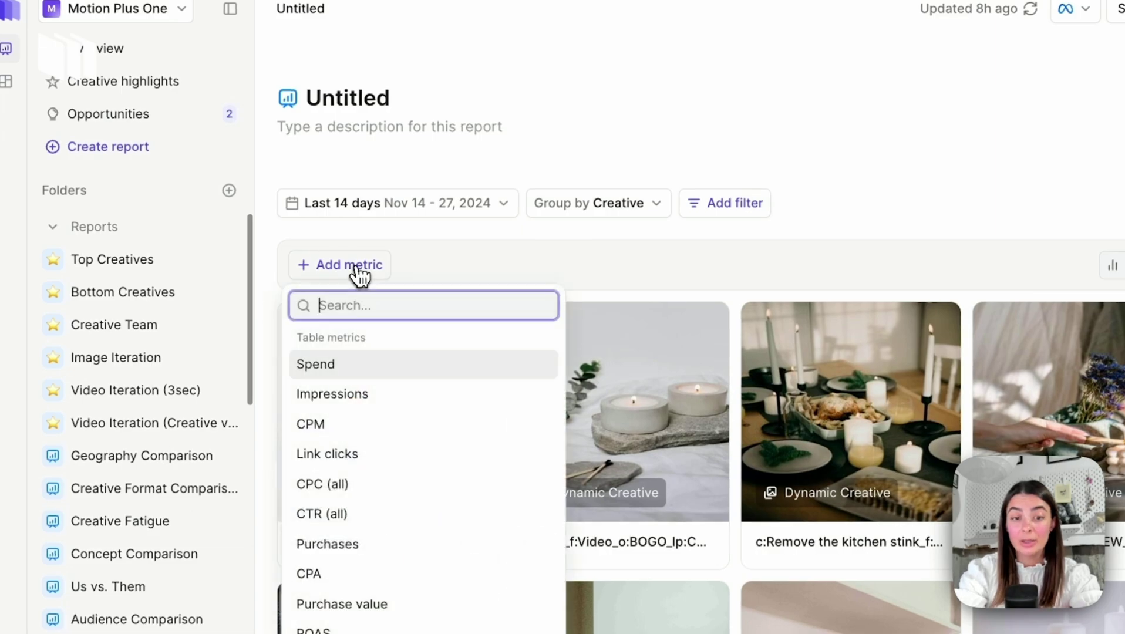
type("spend")
left_click(410, 346)
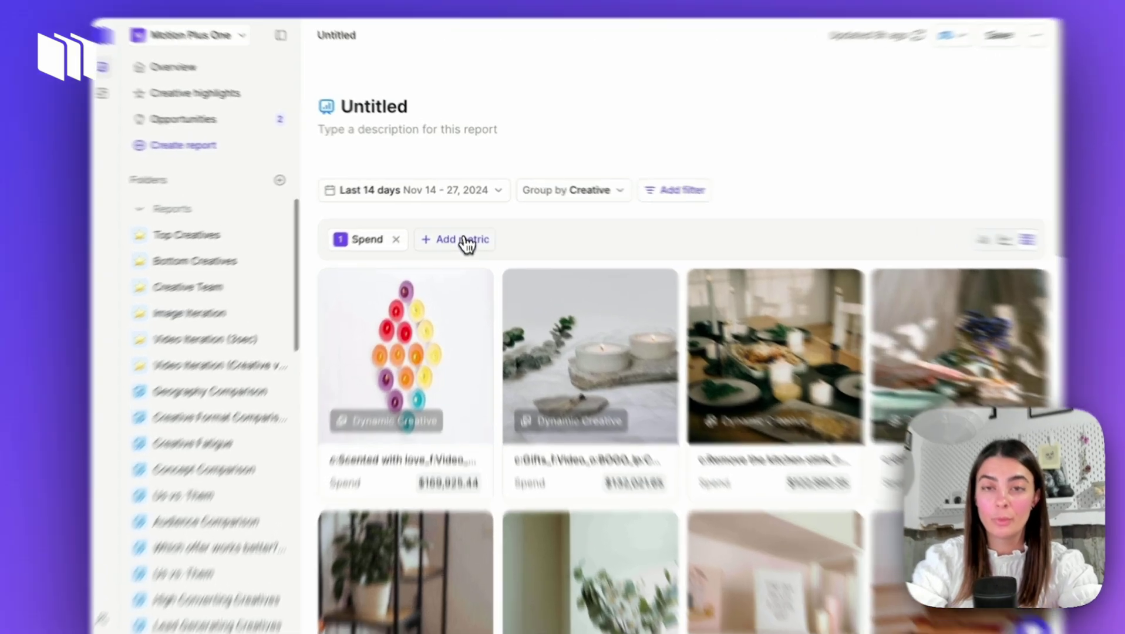
left_click(466, 244)
type("roas")
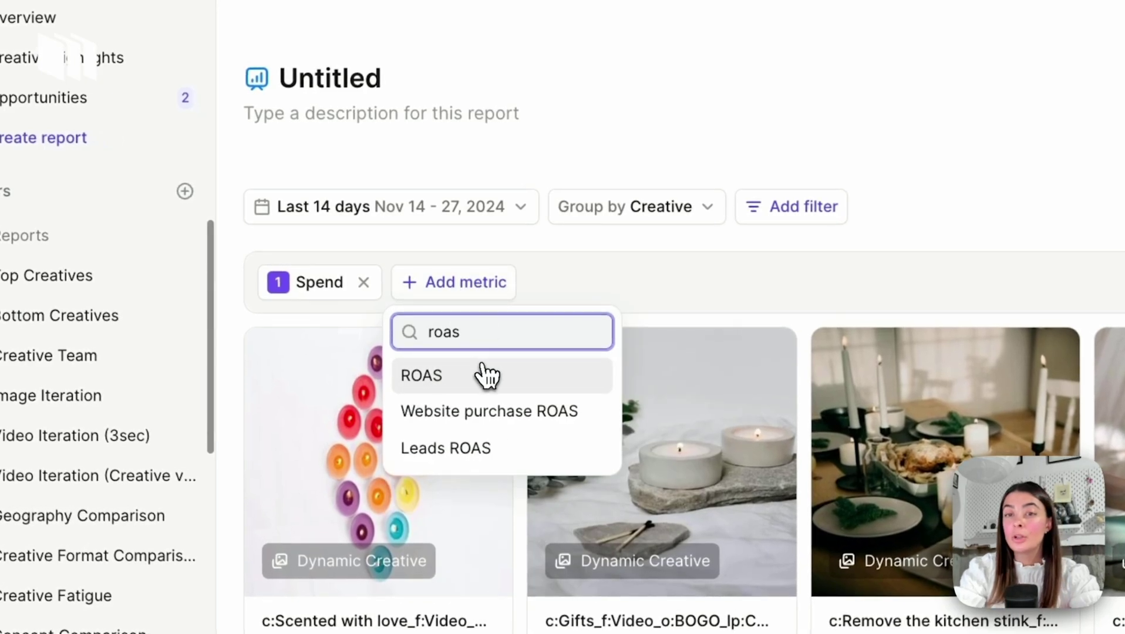
left_click(486, 376)
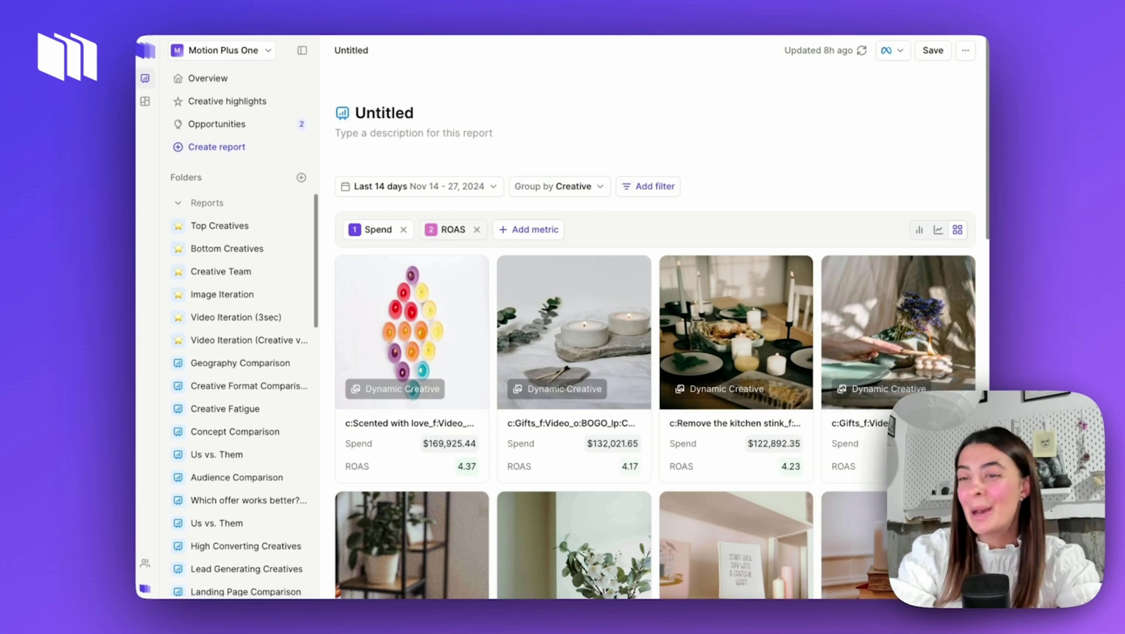
left_click(531, 231)
type("cost per app")
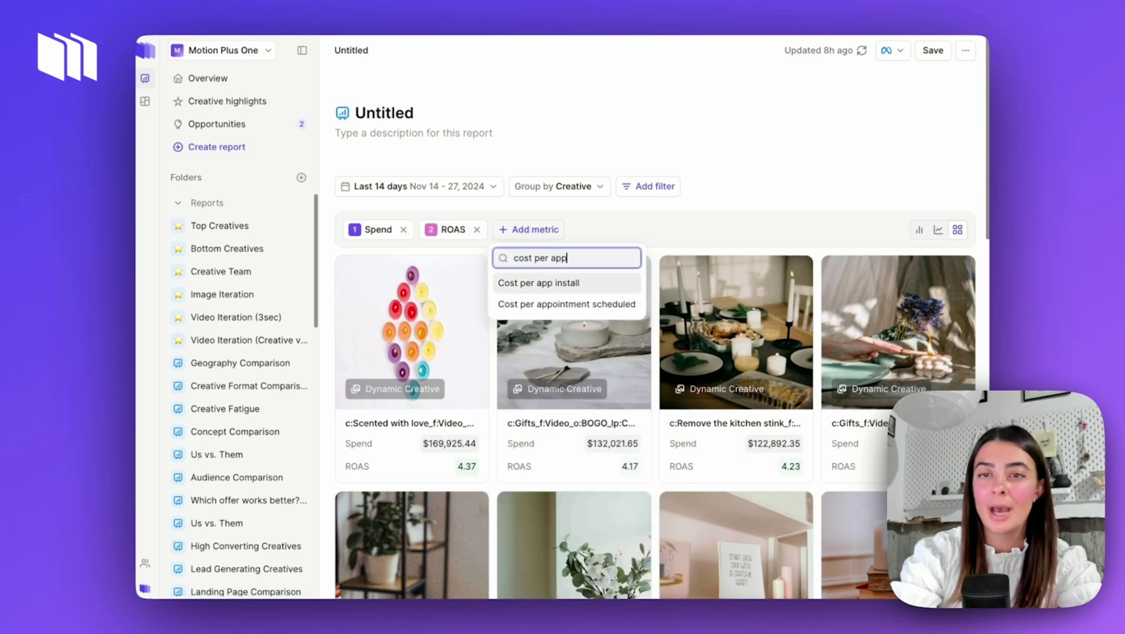
left_click(570, 282)
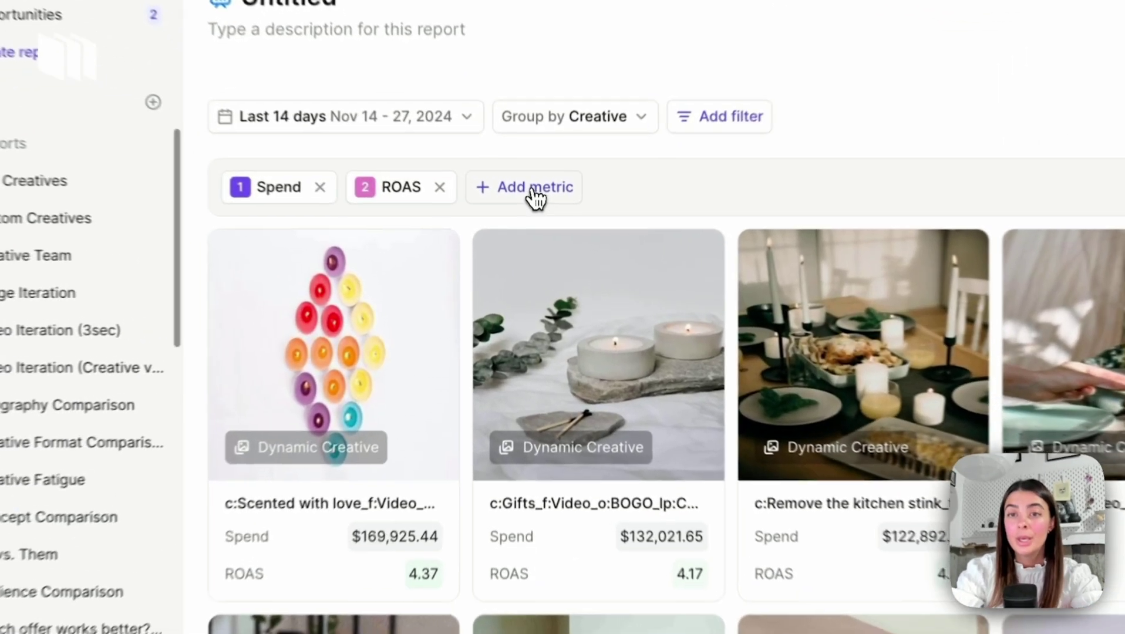
Step: Add the Motion metrics Hook score and Watch score to the report
left_click(535, 230)
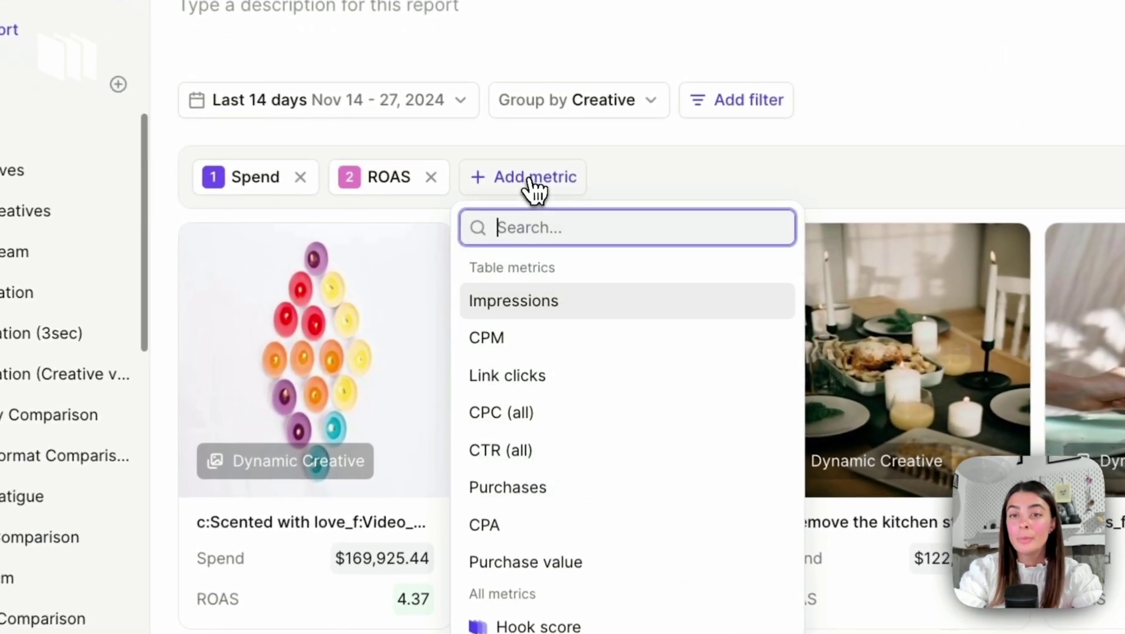
scroll(565, 454, "down", 1)
scroll(587, 417, "down", 1)
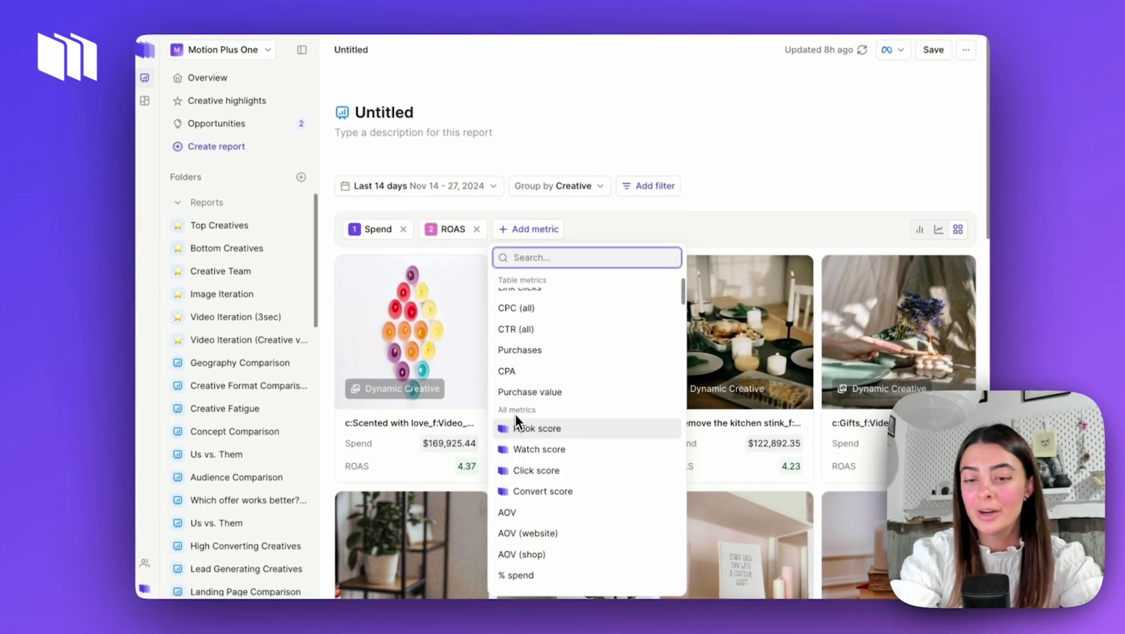
type("motion")
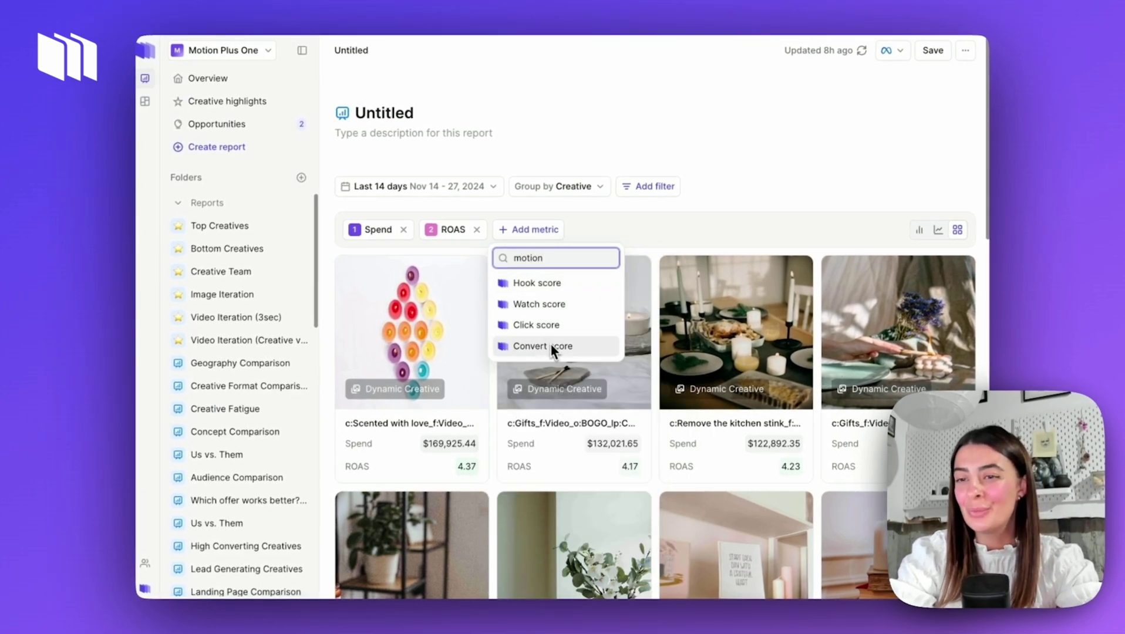
left_click(564, 292)
left_click(652, 234)
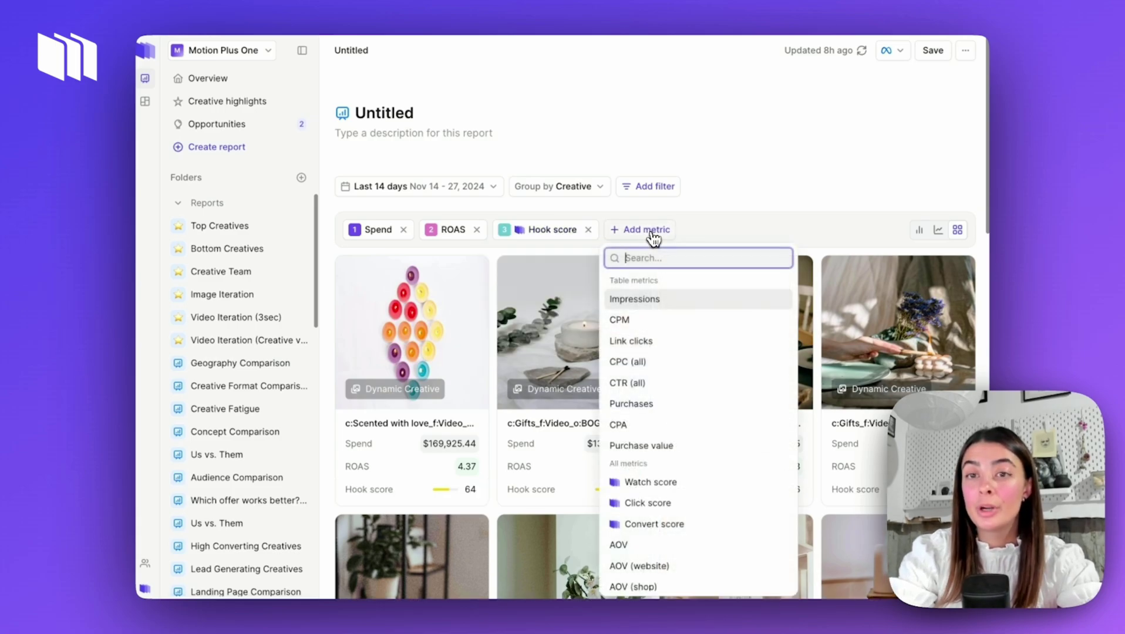
left_click(650, 482)
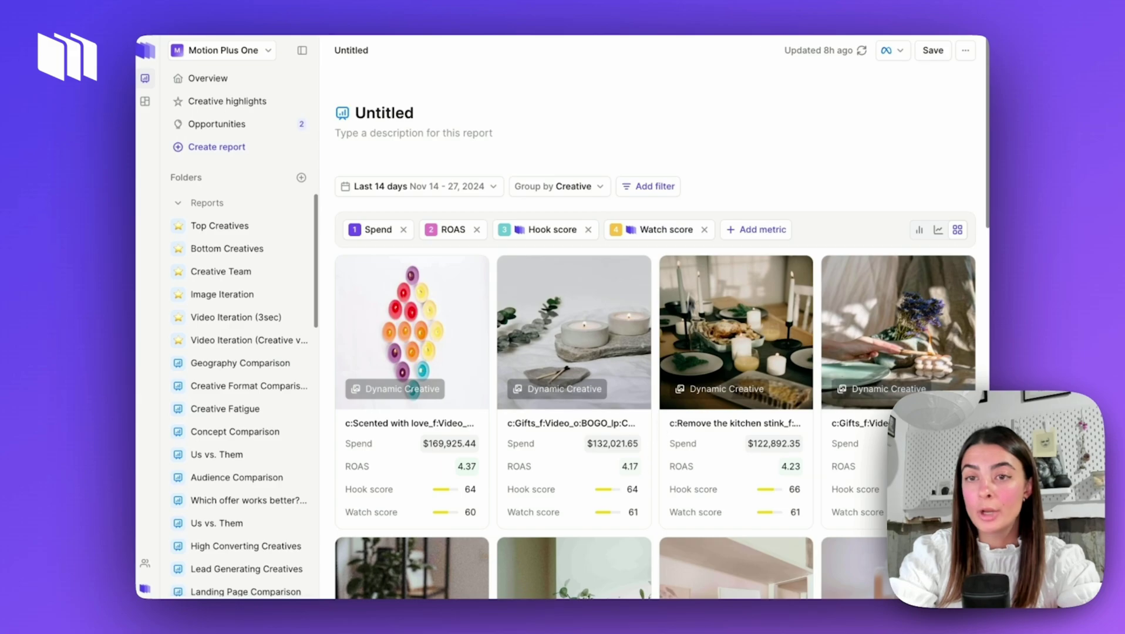
Step: Add the Click score and Convert score metrics to the report
left_click(752, 233)
left_click(752, 485)
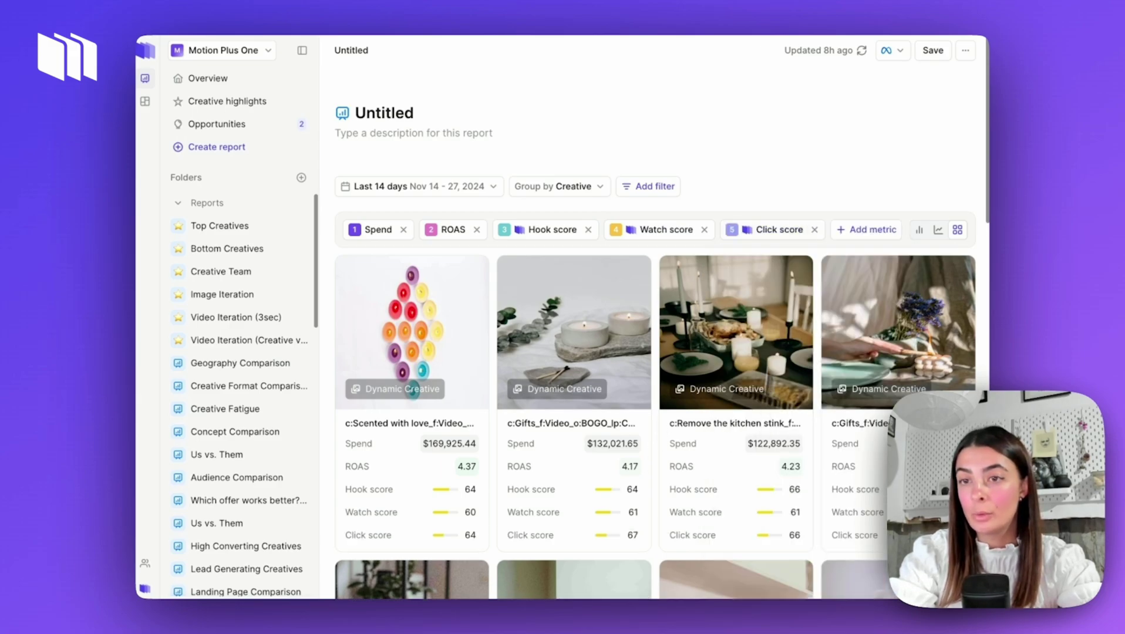
left_click(855, 233)
type("convert")
left_click(859, 286)
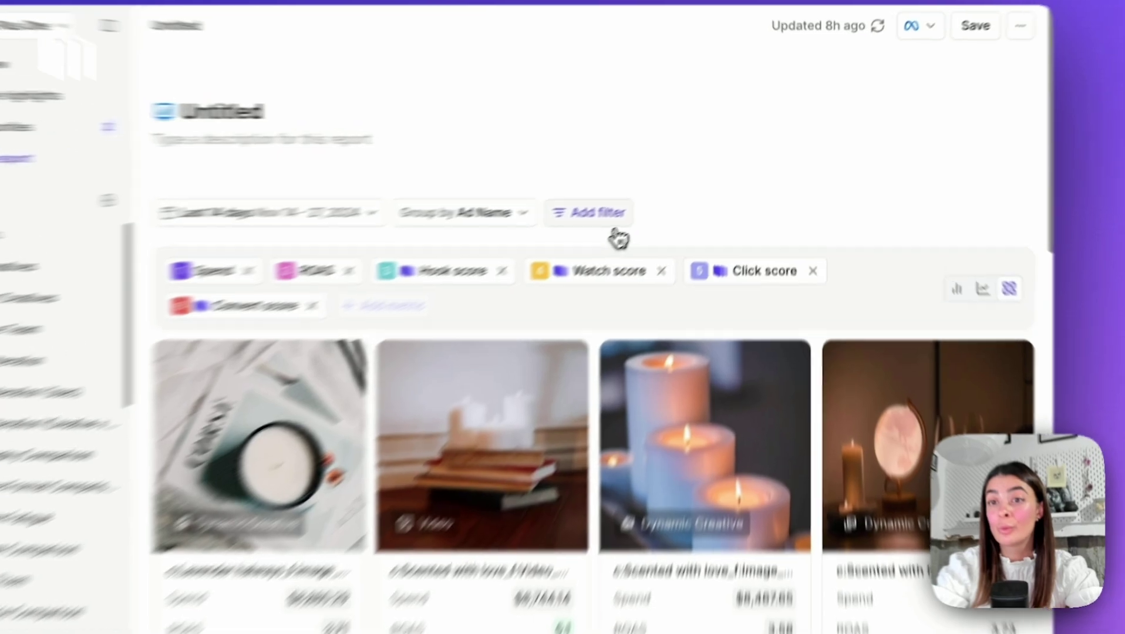
Step: Filter the report to ads whose campaign name contains "prospecting"
left_click(649, 188)
left_click(658, 231)
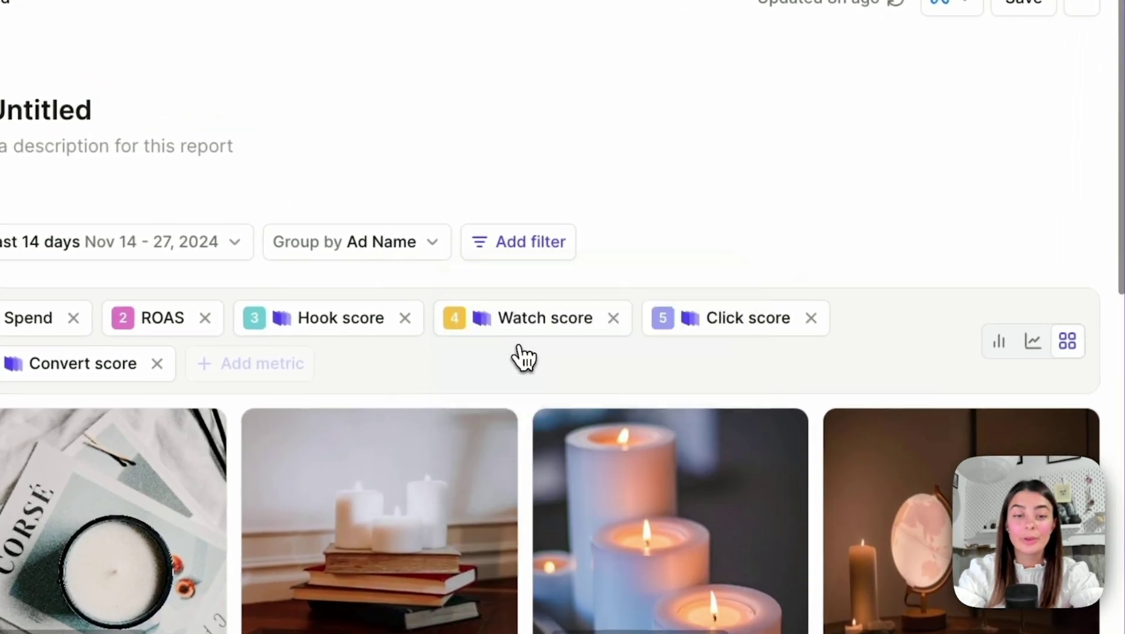
type("prospec")
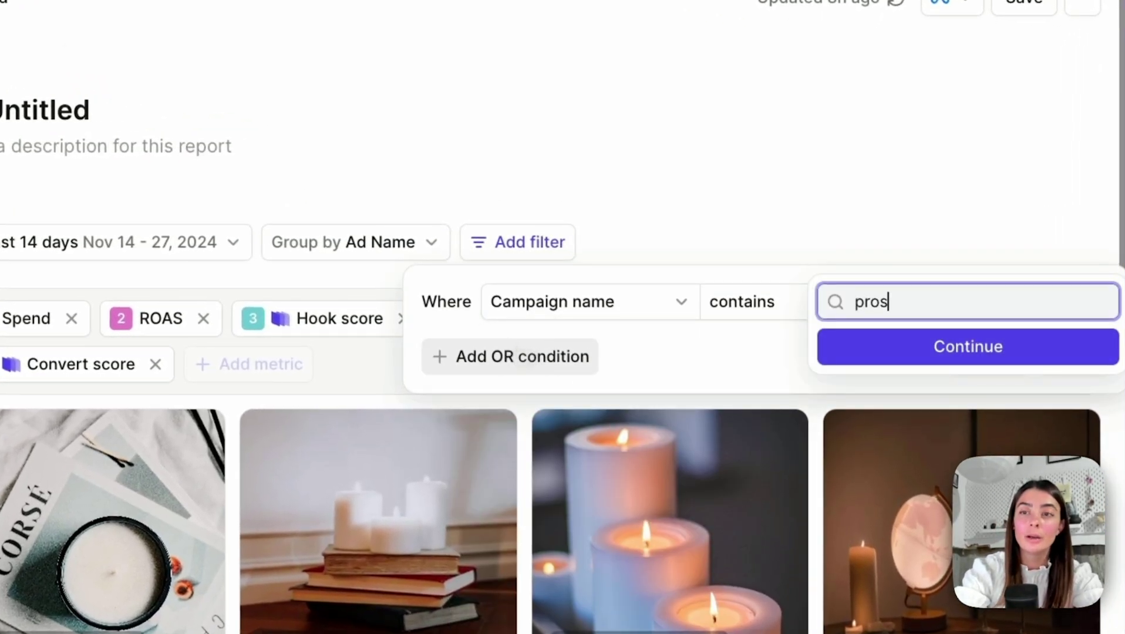
type("ting")
key("Return")
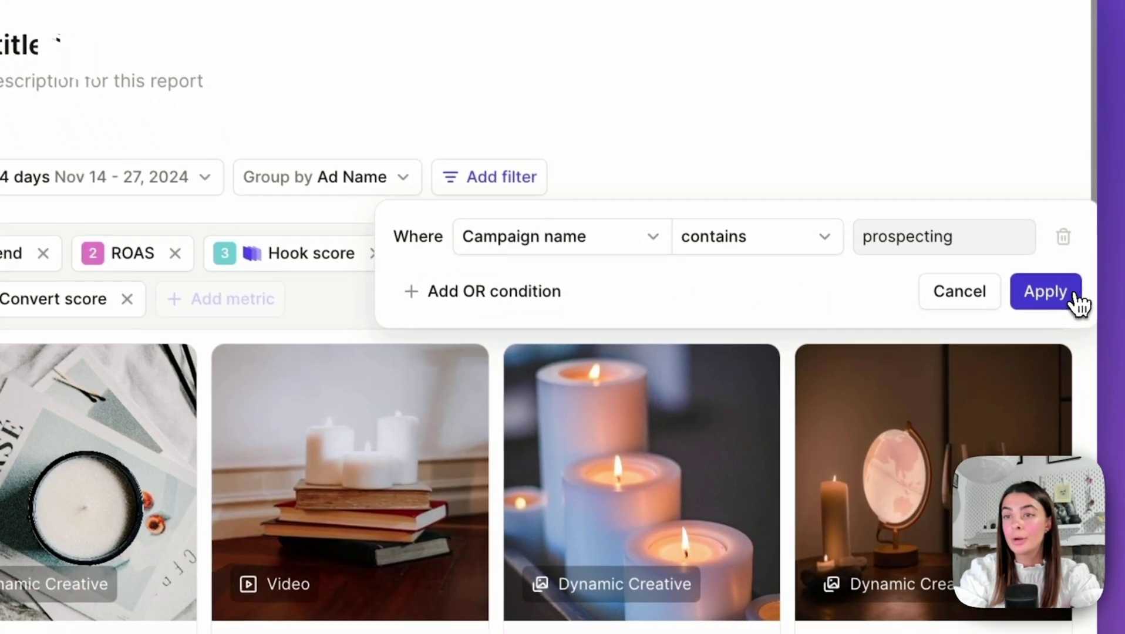
left_click(1078, 304)
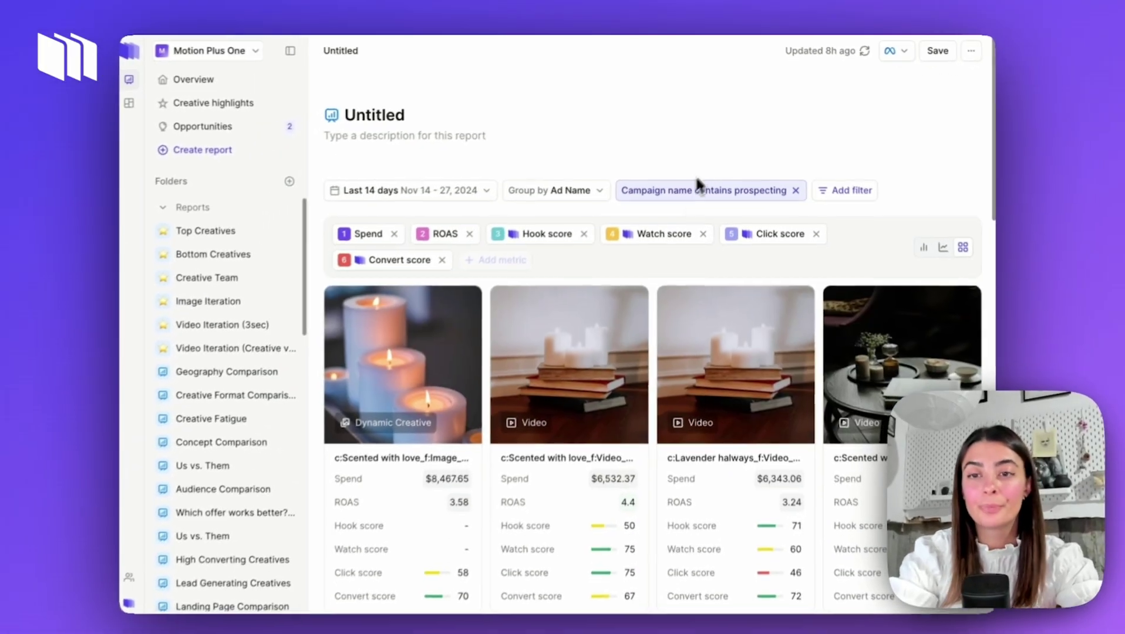
Step: Examine the top-spending prospecting ads, comparing their spend, ROAS and hook, watch, click and convert scores
scroll(634, 370, "down", 1)
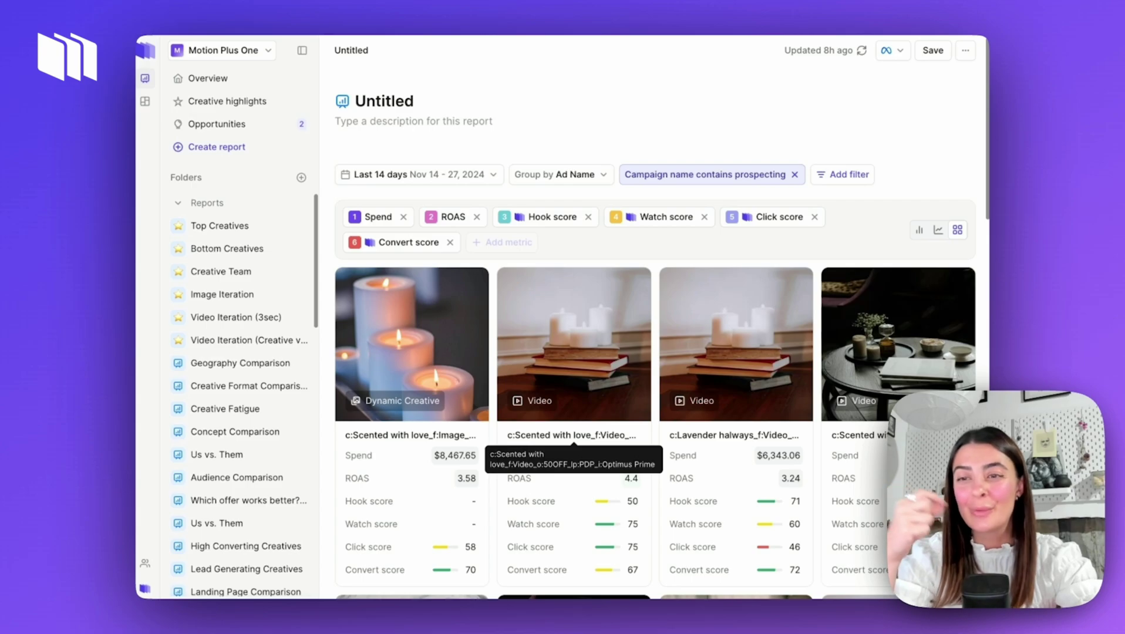
scroll(552, 409, "down", 2)
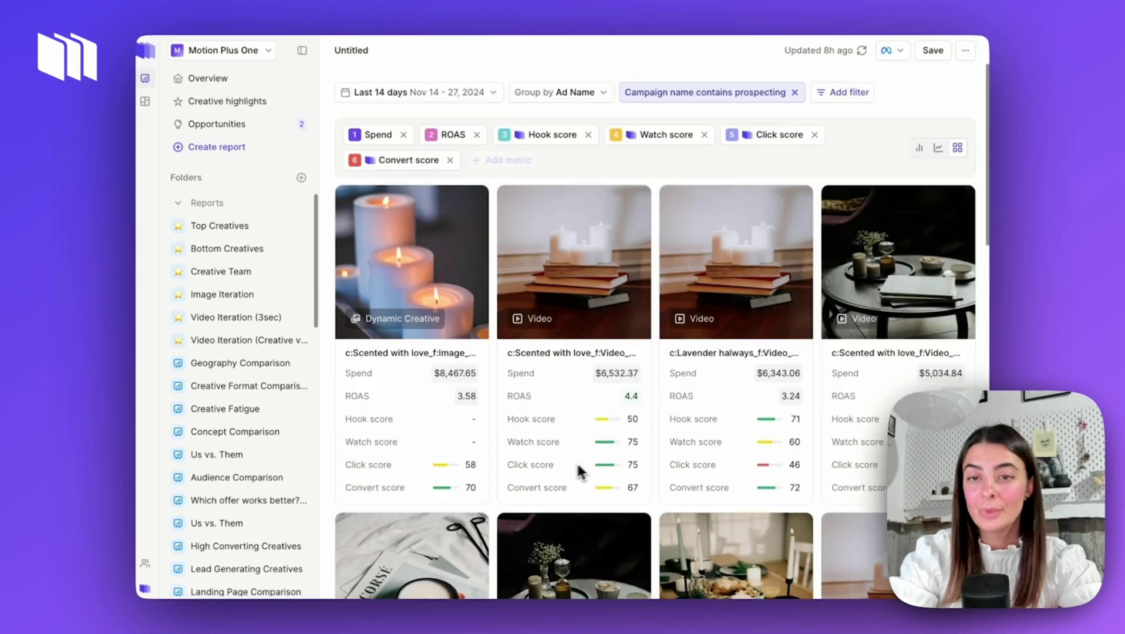
scroll(552, 410, "down", 3)
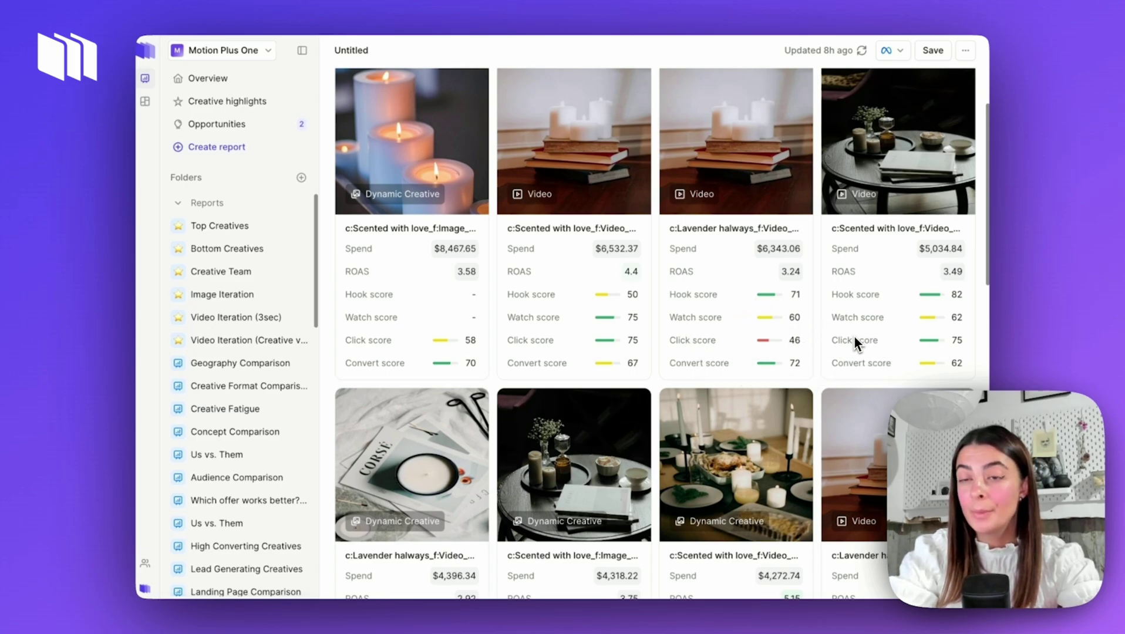
mouse_move(846, 341)
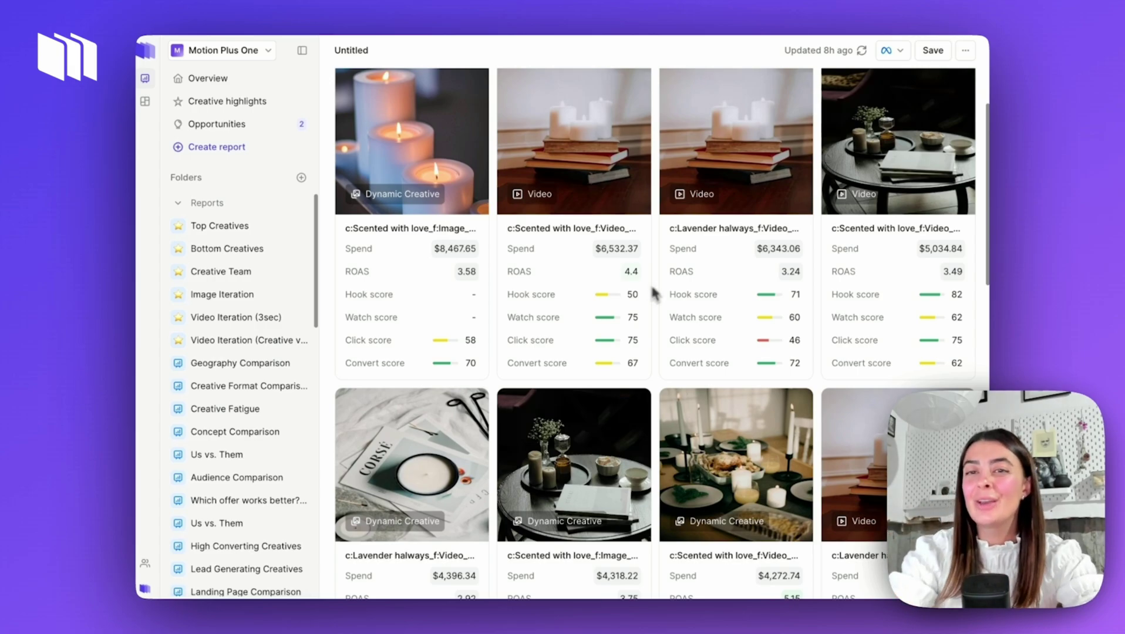
mouse_move(599, 258)
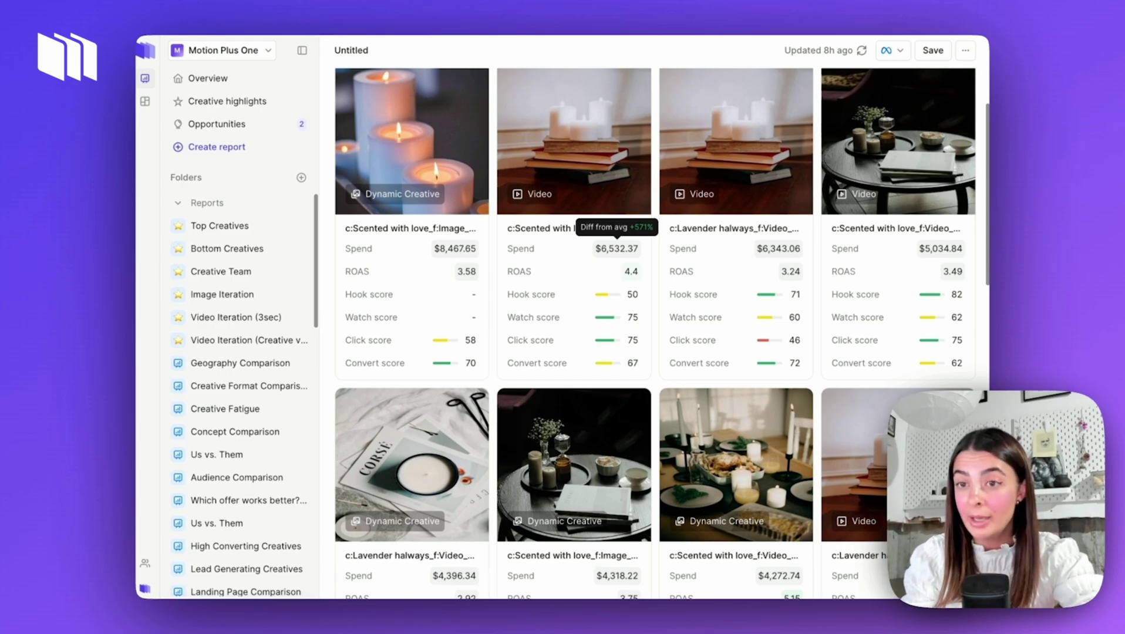
mouse_move(764, 306)
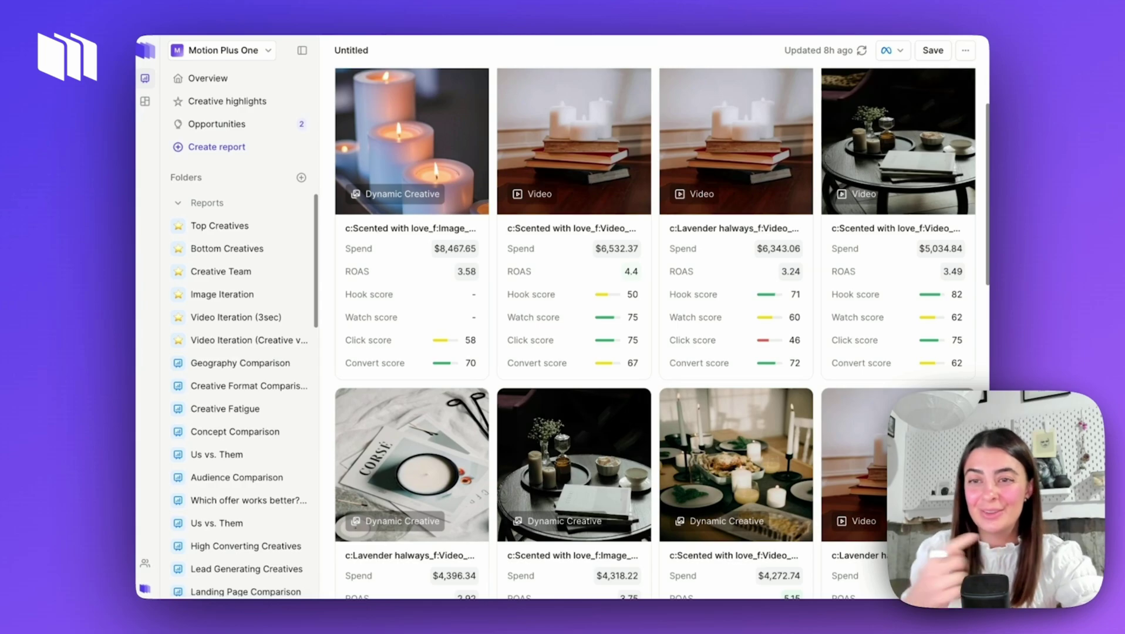
mouse_move(774, 347)
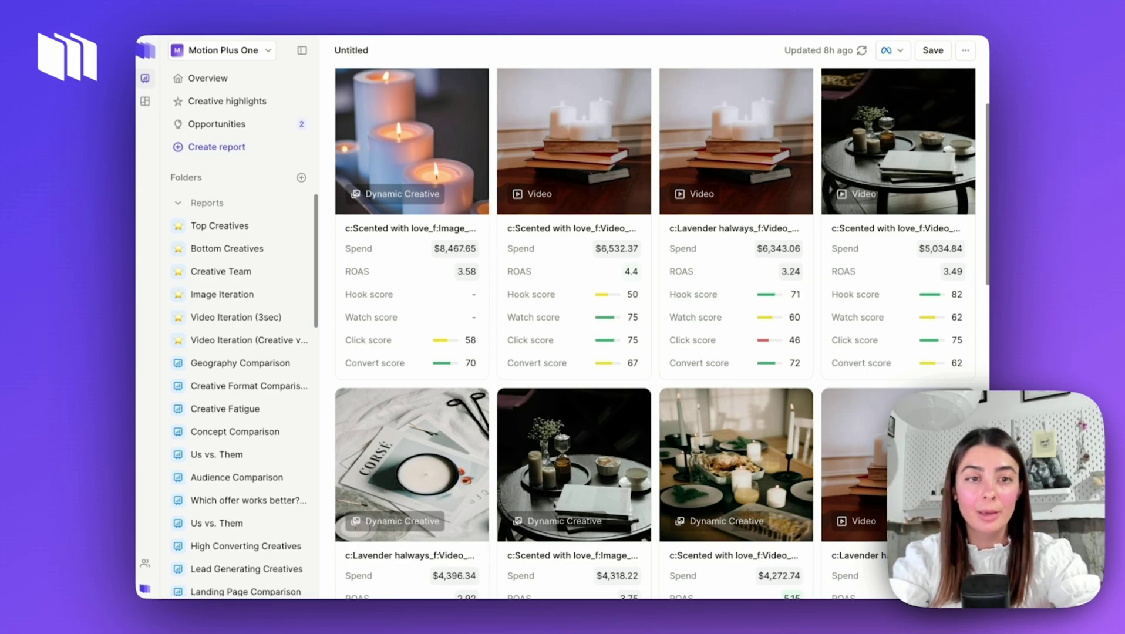
scroll(728, 379, "up", 1)
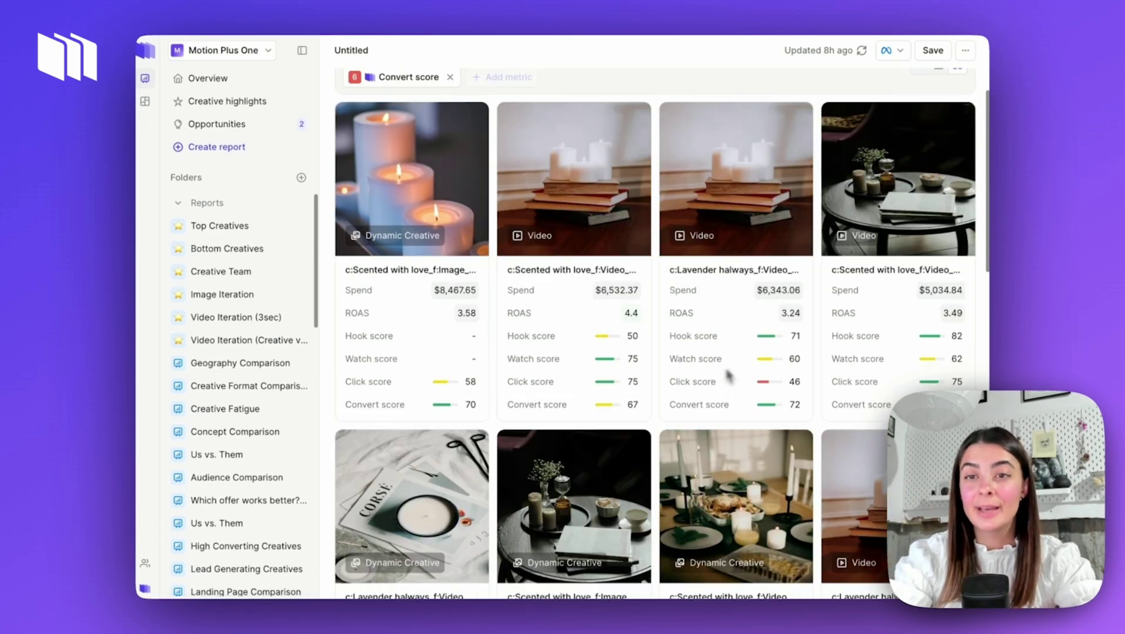
mouse_move(477, 345)
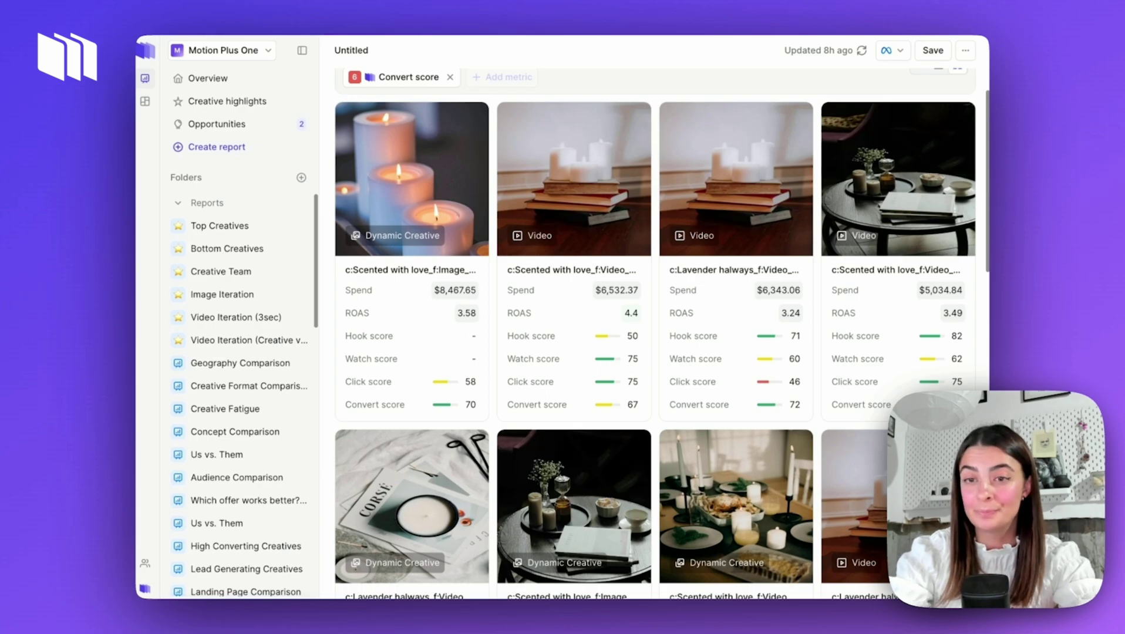
scroll(655, 335, "up", 1)
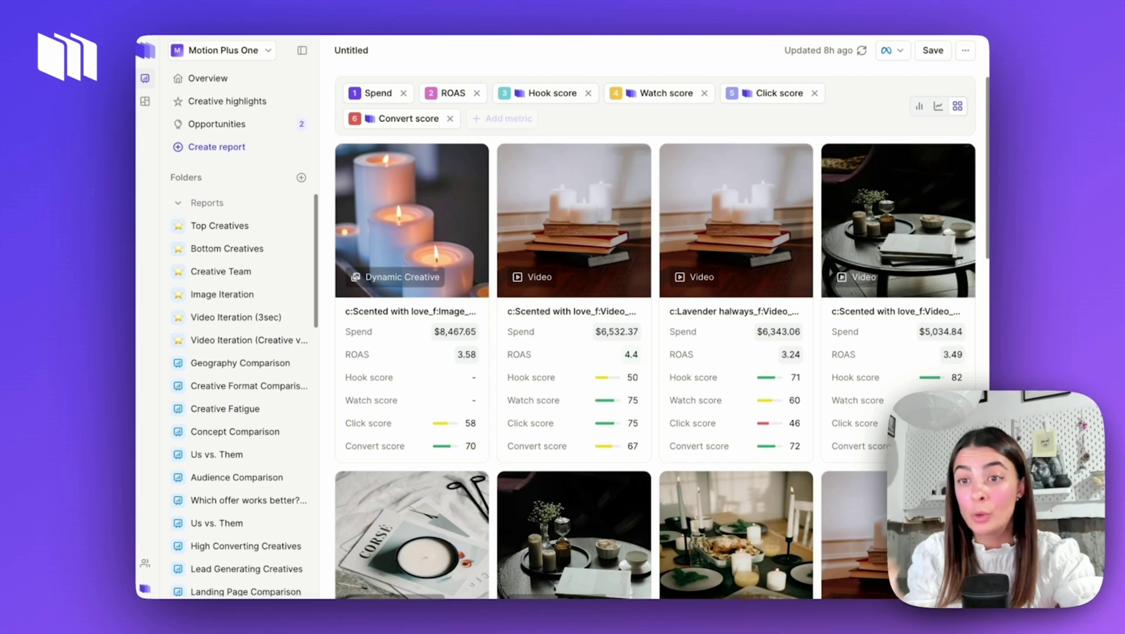
scroll(757, 329, "down", 1)
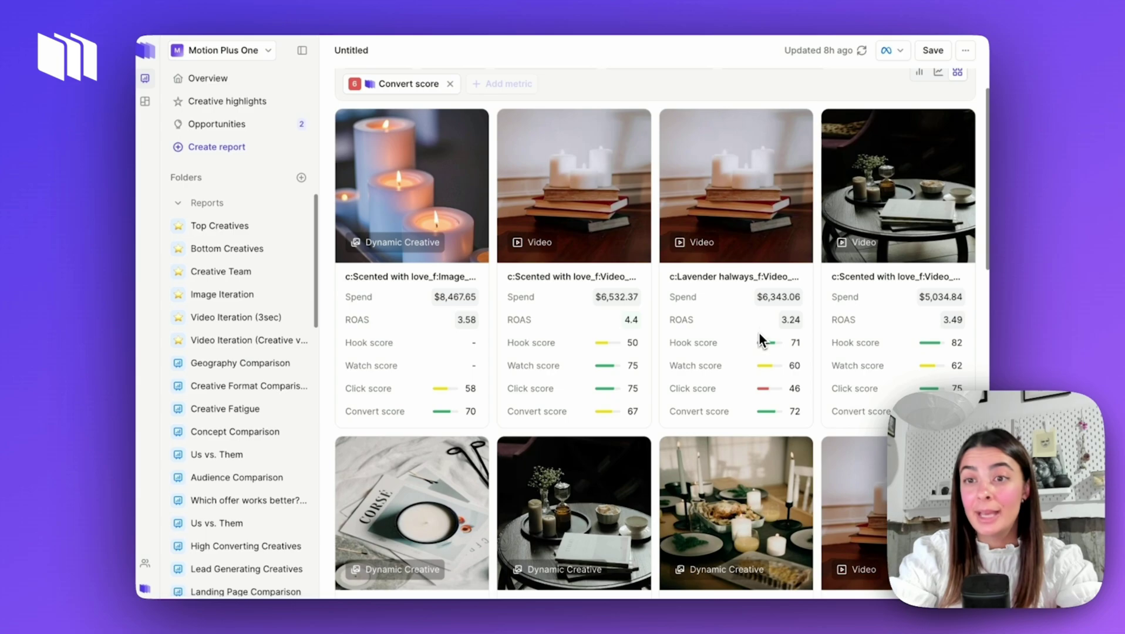
Step: Preview the video of the third ad, the Lavender halways creative, and close its preview
left_click(750, 182)
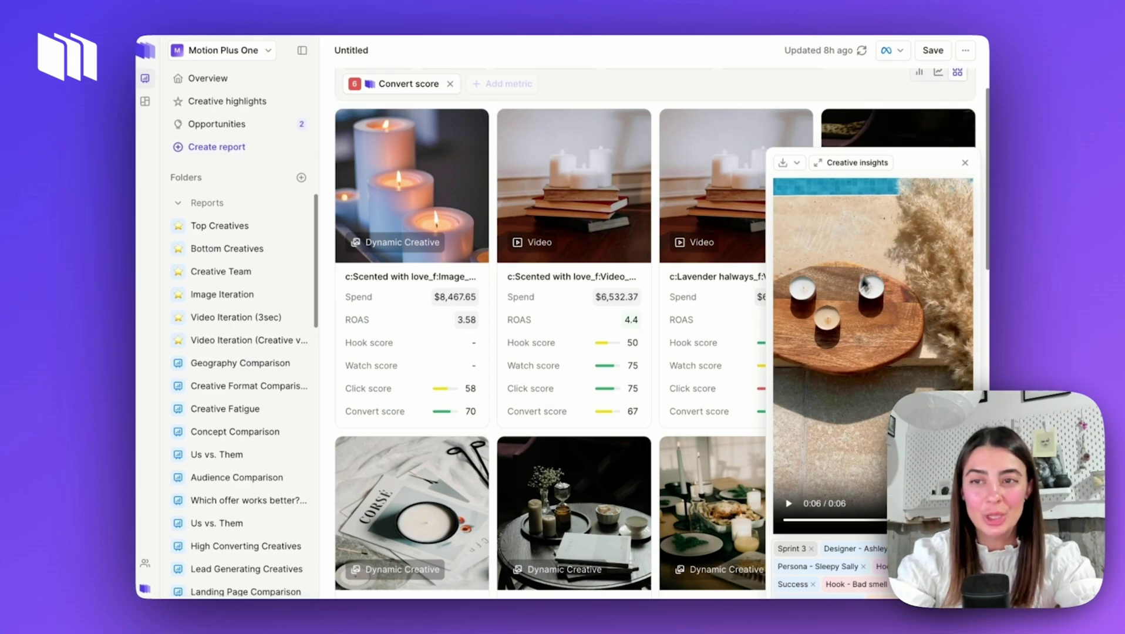
left_click(965, 162)
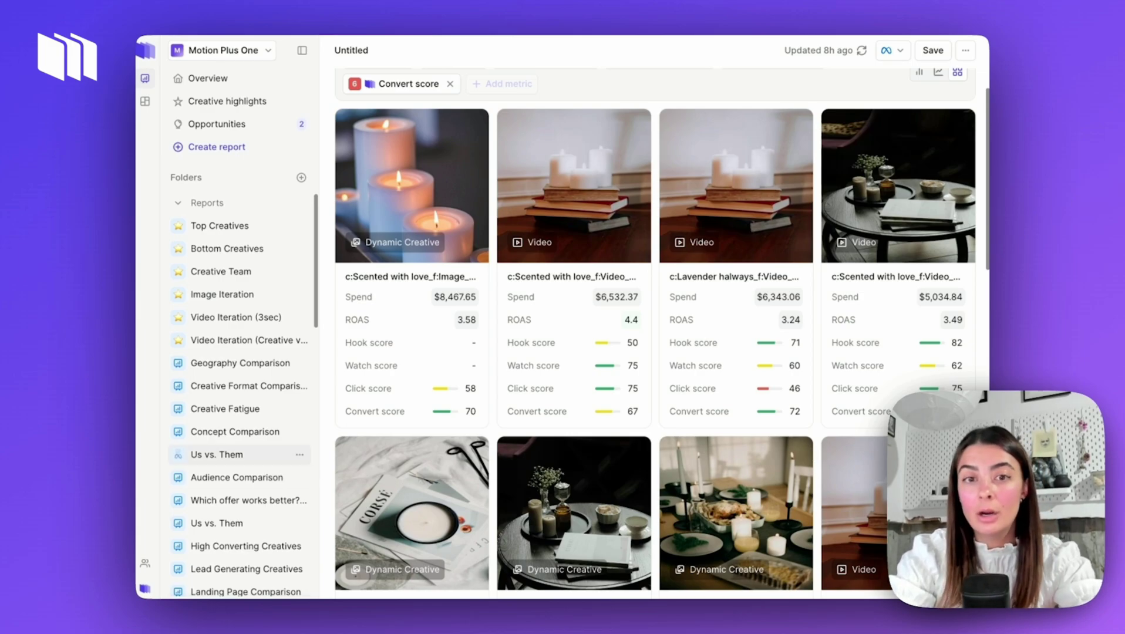
Step: Open the Iterate on Hook report in the Iterations Needed folder
left_click(179, 203)
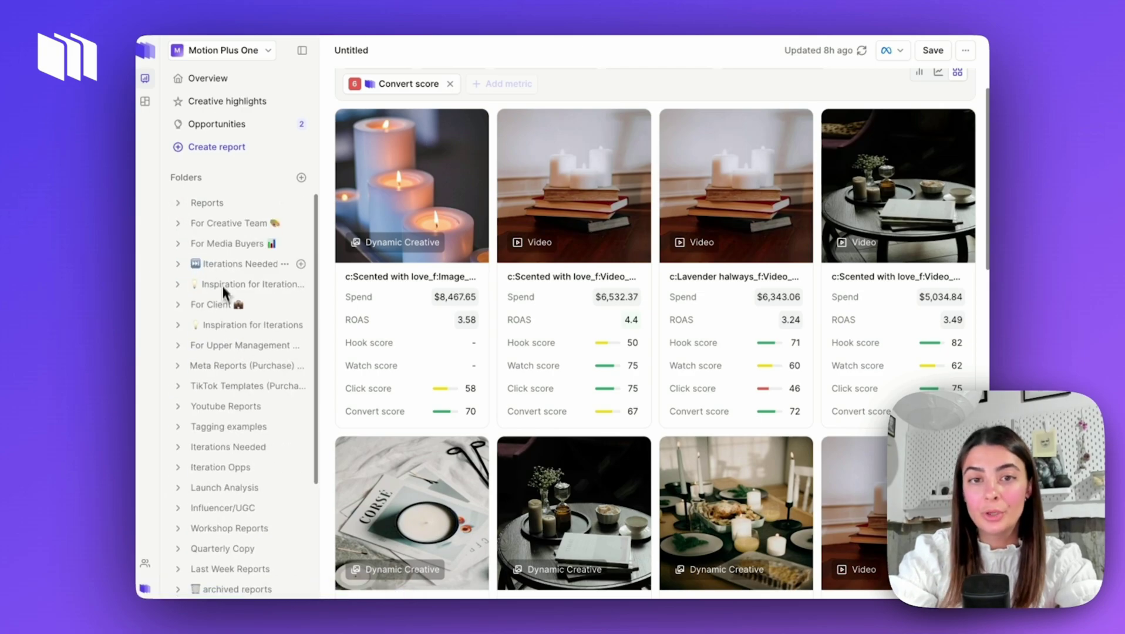
left_click(223, 265)
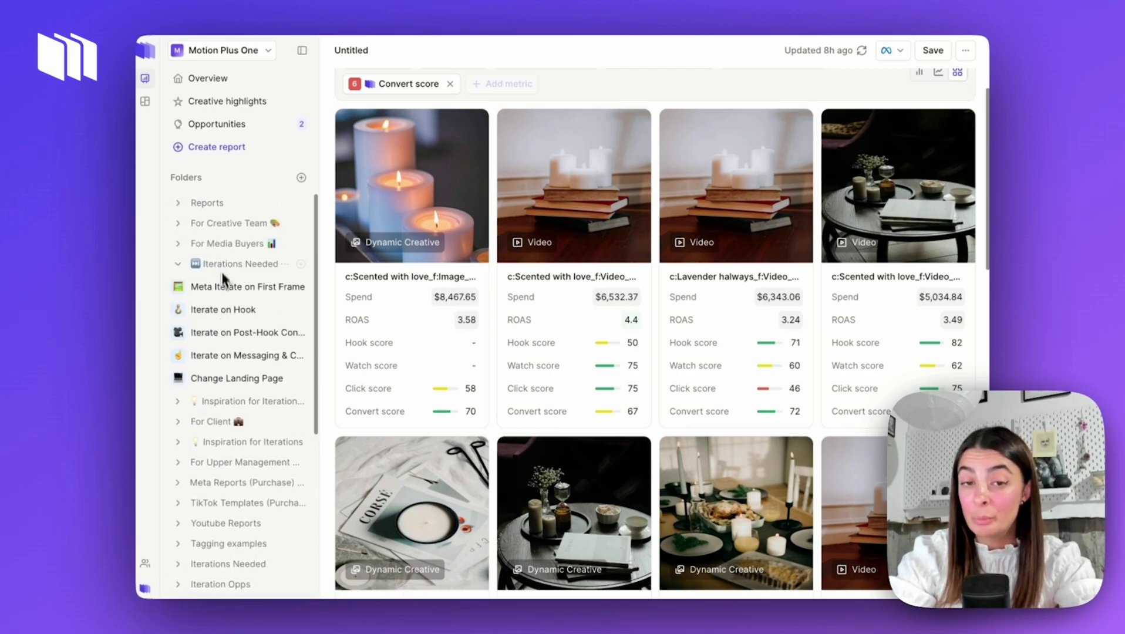
left_click(223, 402)
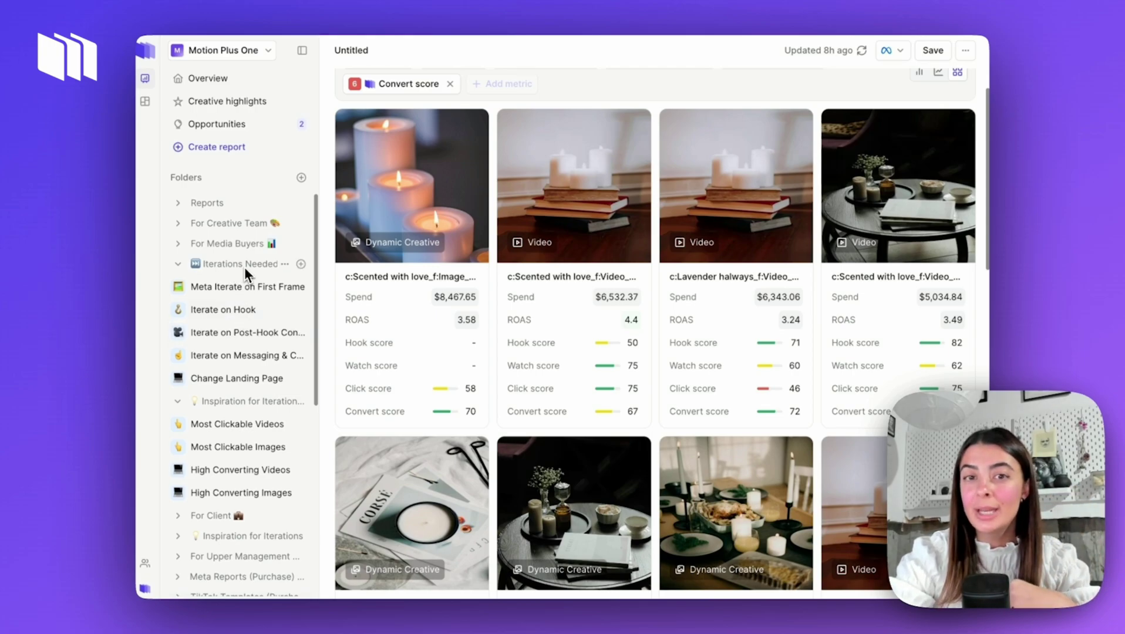
left_click(241, 401)
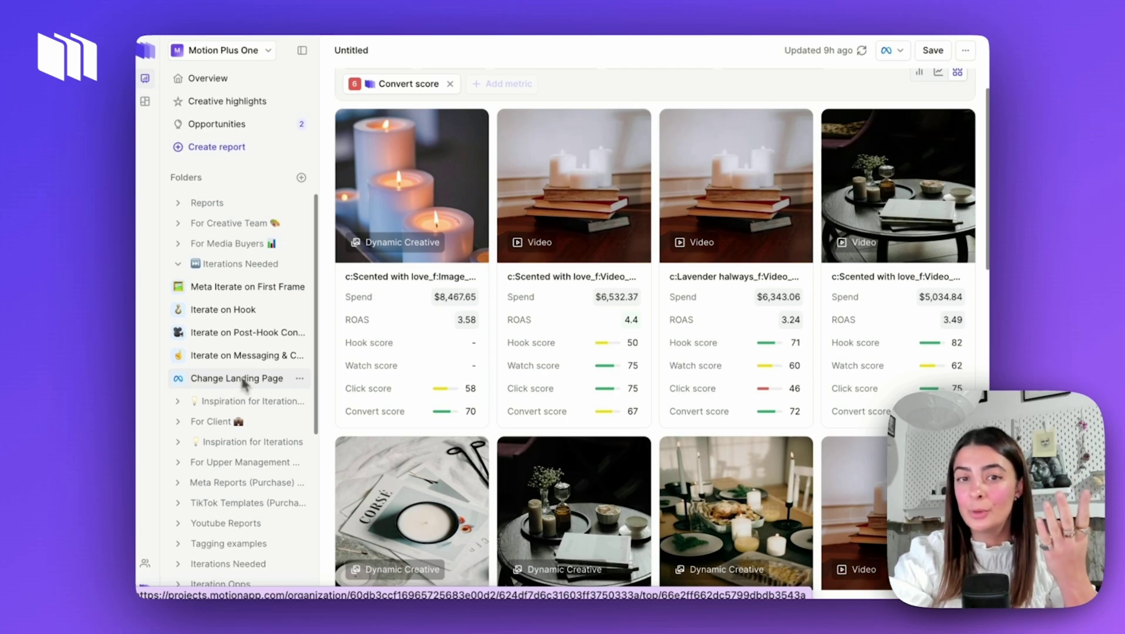
left_click(223, 310)
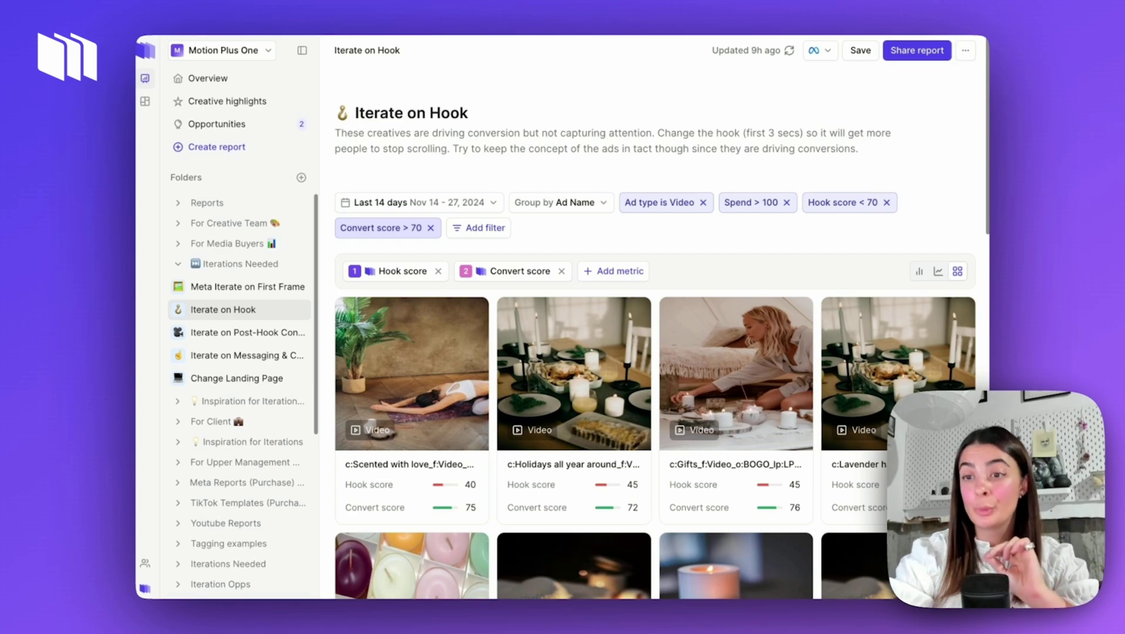
Step: Remove the Convert score filter and the Convert score metric from the Iterate on Hook report
scroll(423, 431, "down", 3)
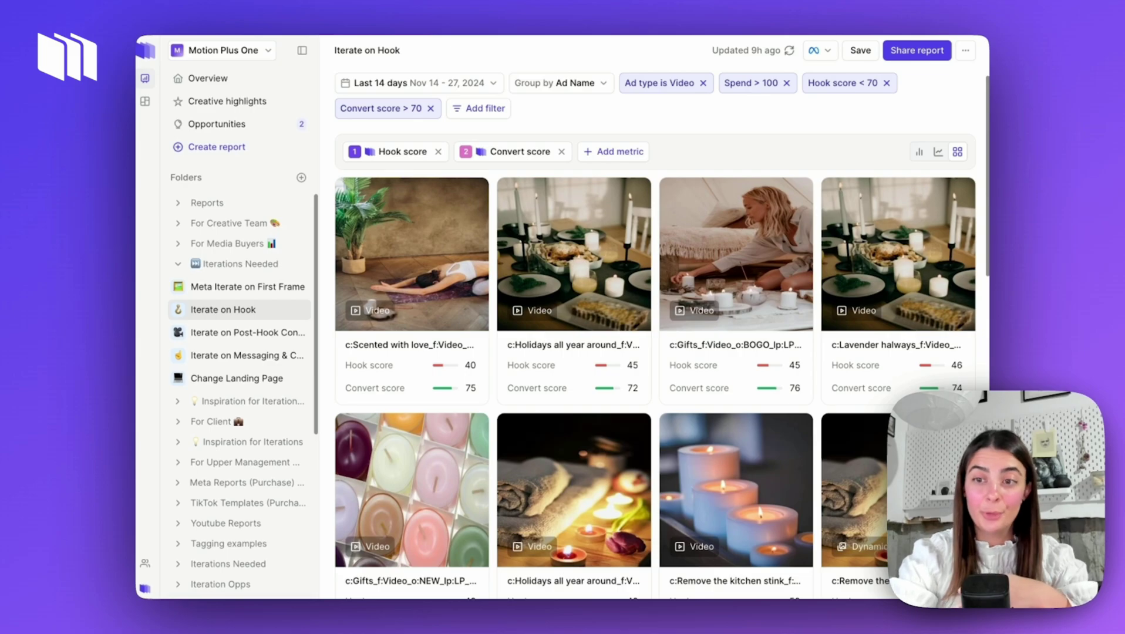
scroll(540, 371, "down", 7)
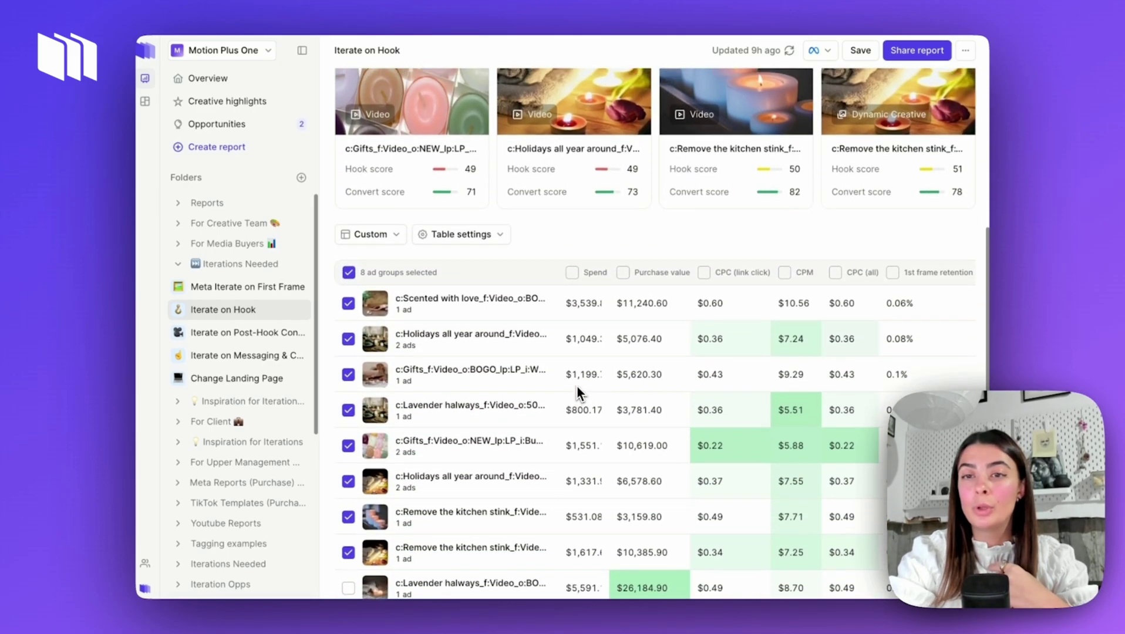
scroll(577, 385, "up", 7)
scroll(655, 376, "up", 1)
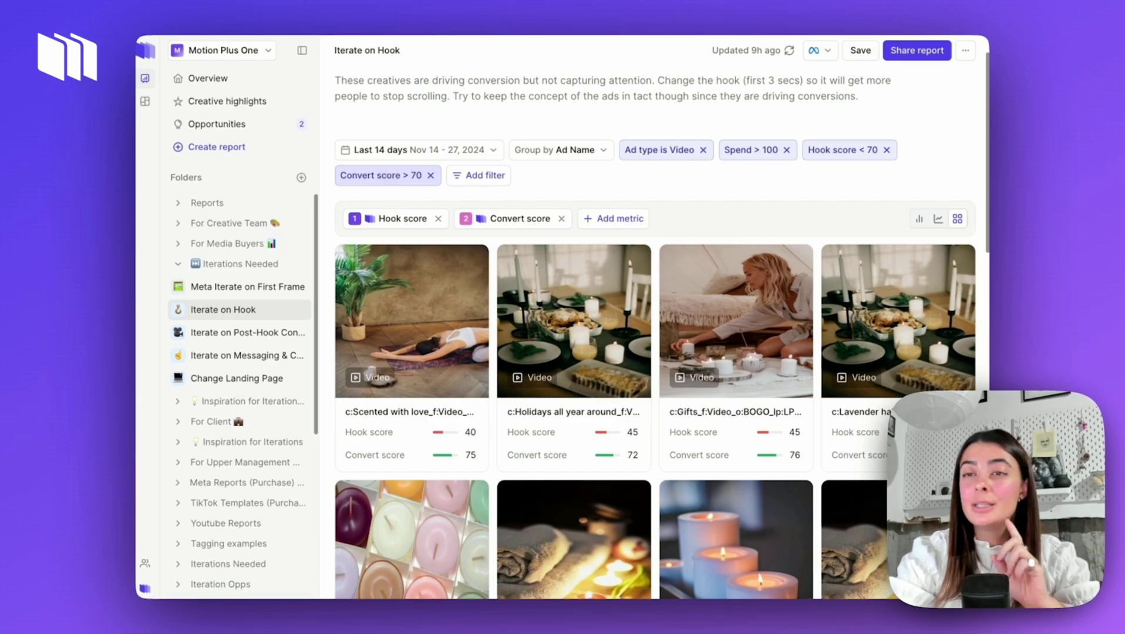
left_click(431, 176)
left_click(562, 246)
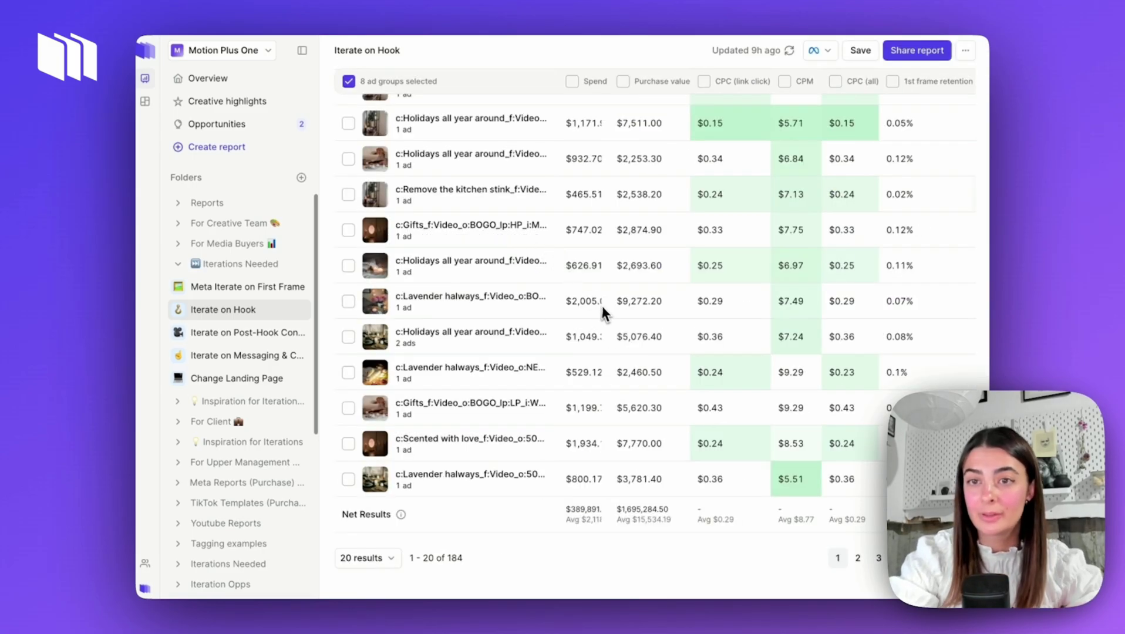
scroll(606, 310, "up", 5)
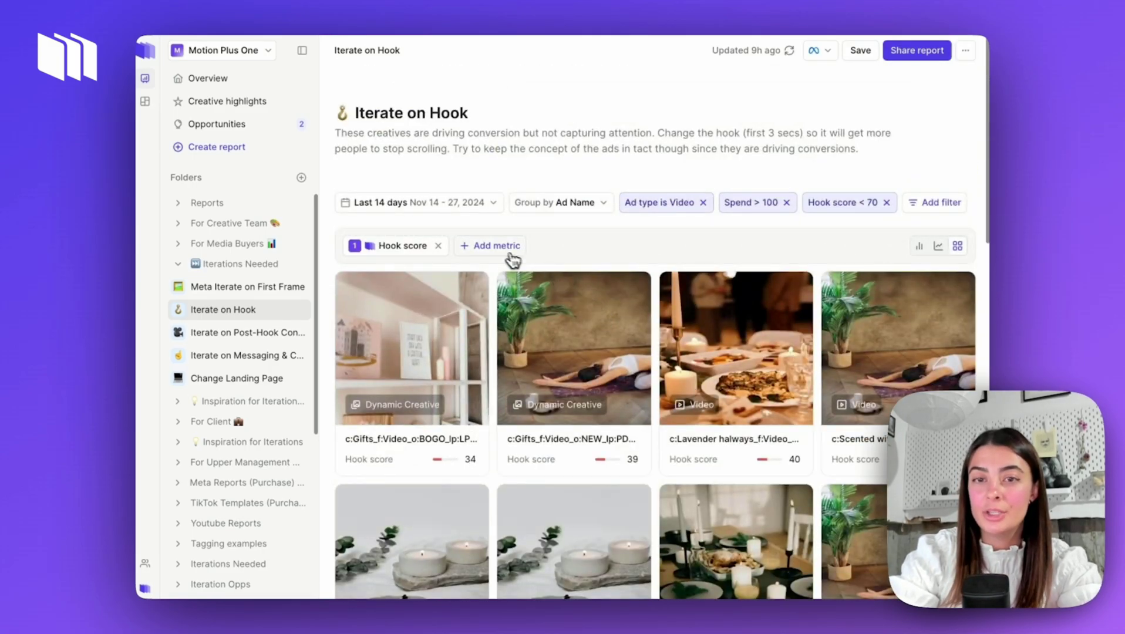
Step: Add the Cost per app install metric to the report and review the creative cards
left_click(504, 246)
type("cost per ap")
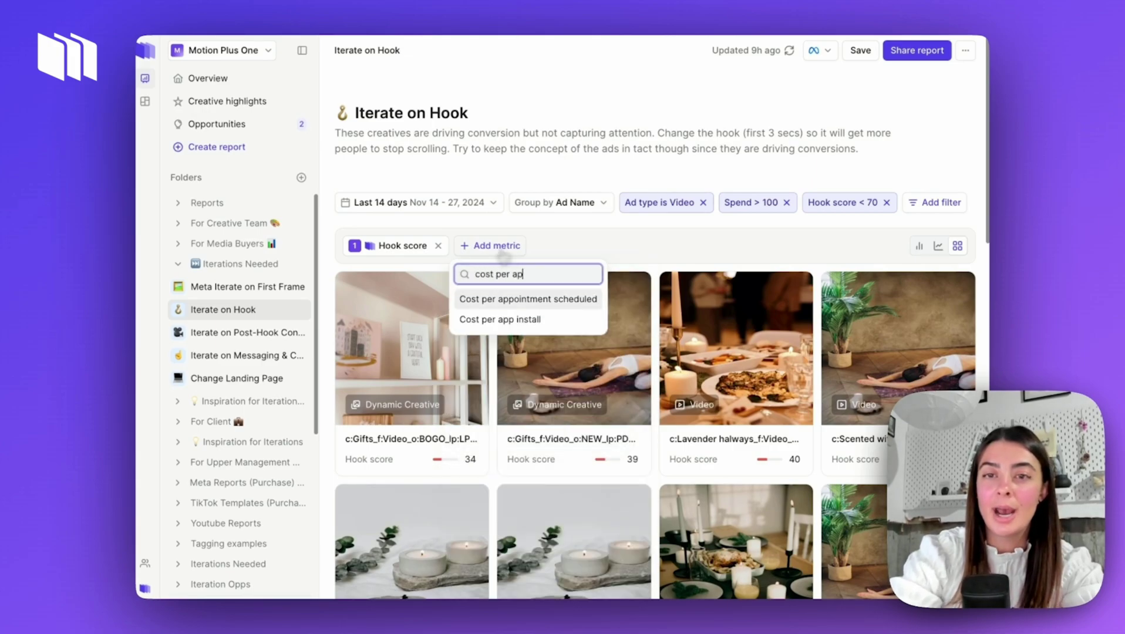
left_click(532, 318)
scroll(558, 406, "down", 2)
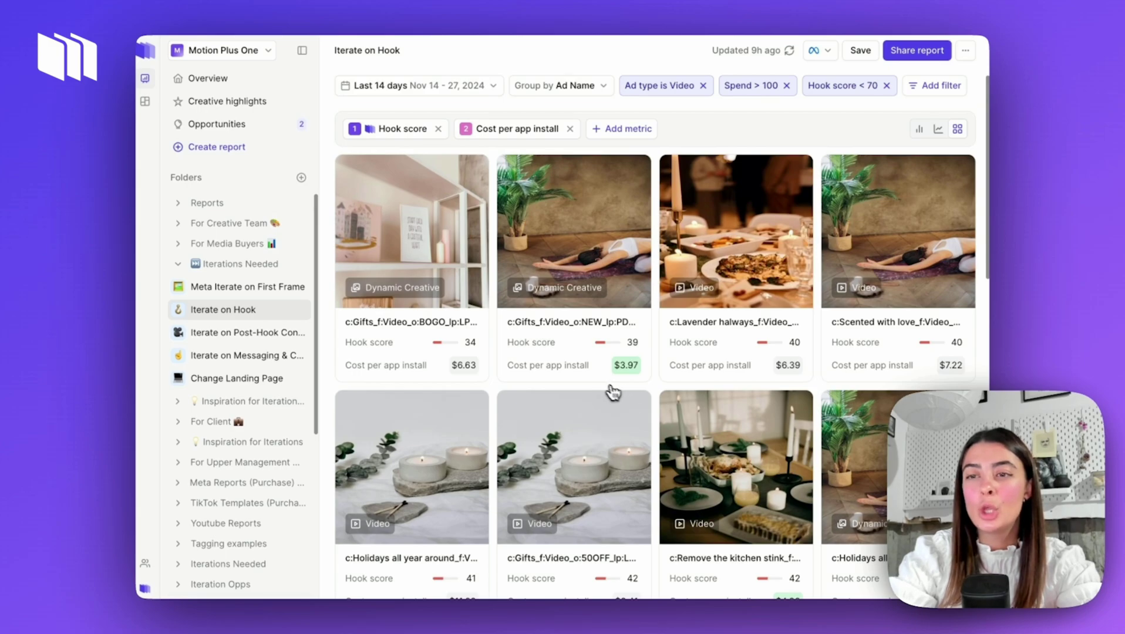
scroll(628, 377, "down", 2)
scroll(630, 378, "down", 1)
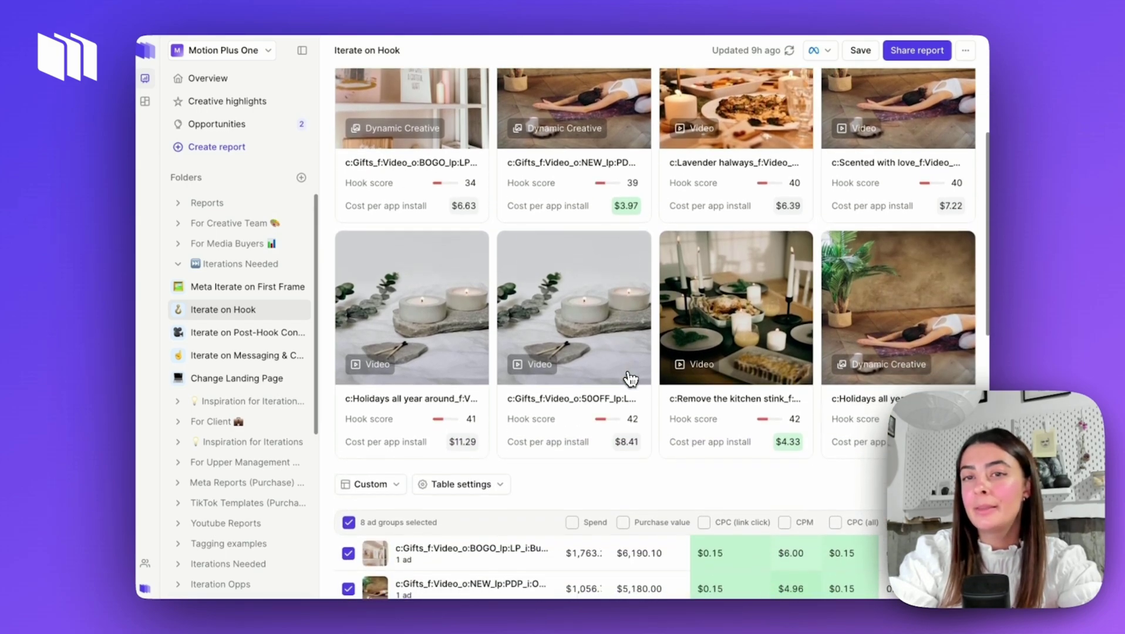
scroll(630, 379, "up", 5)
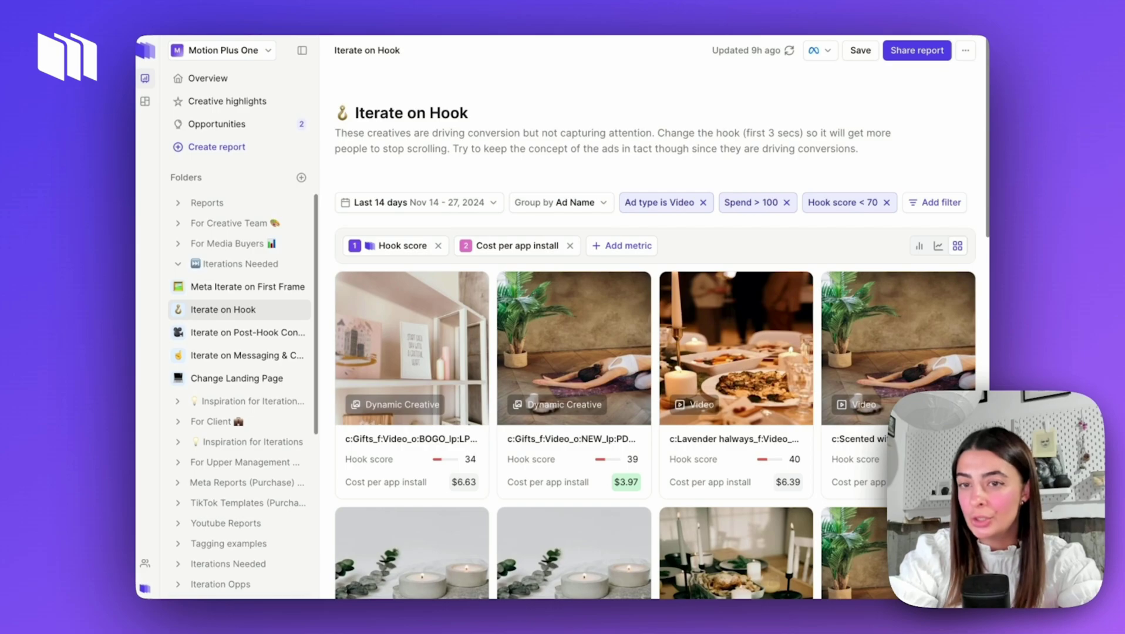
Step: Start a new performance metric filter on Cost per app install
left_click(933, 204)
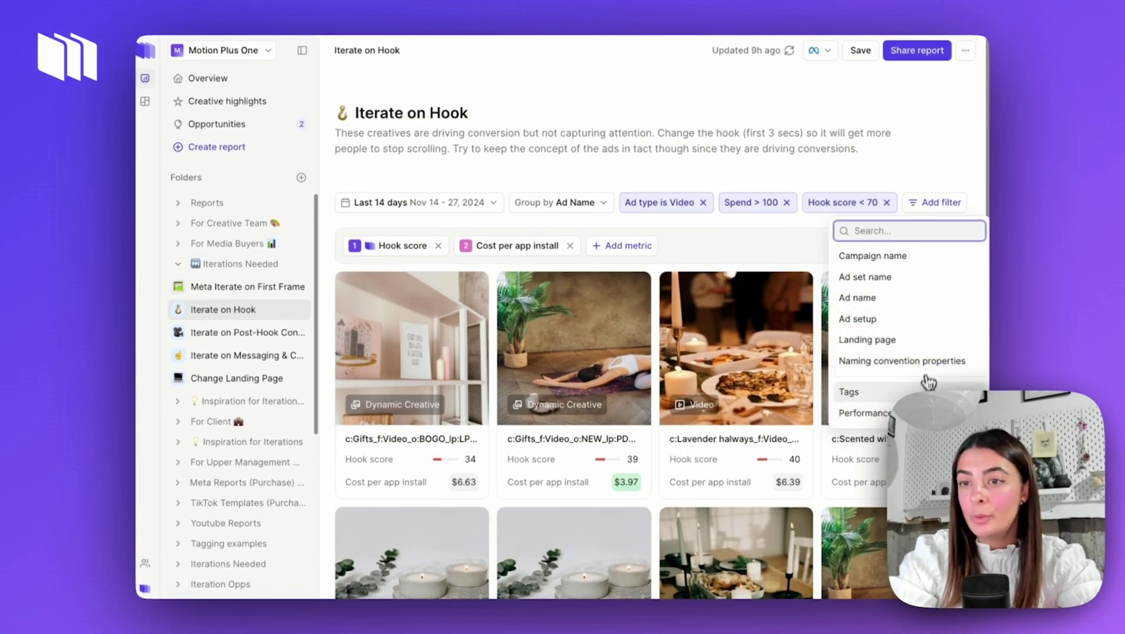
left_click(881, 414)
type("co")
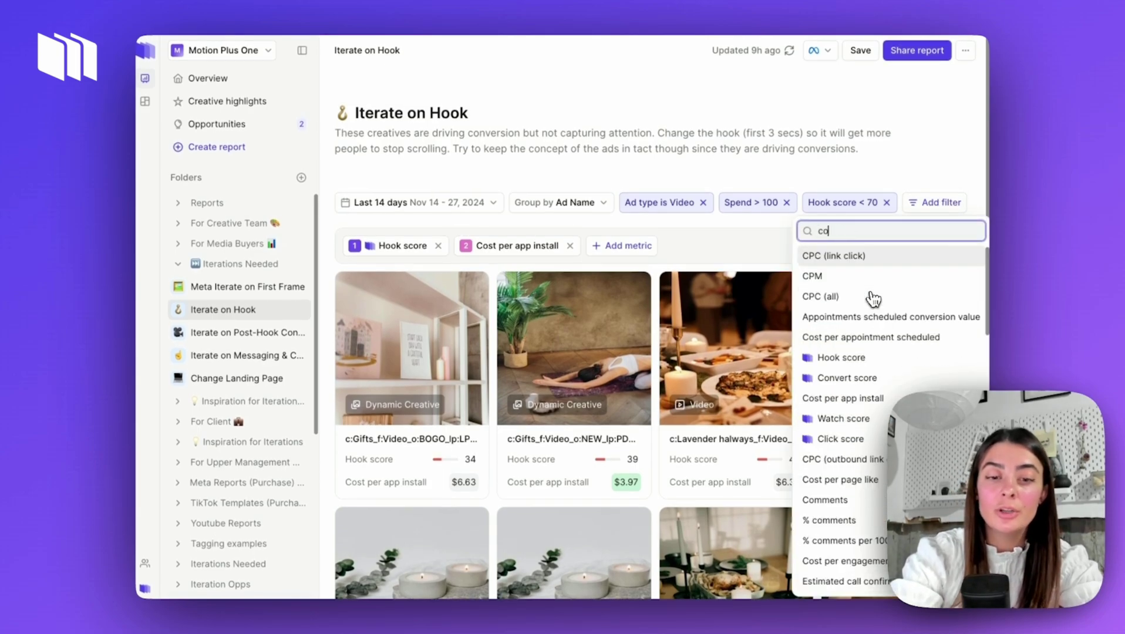
type("st per ap")
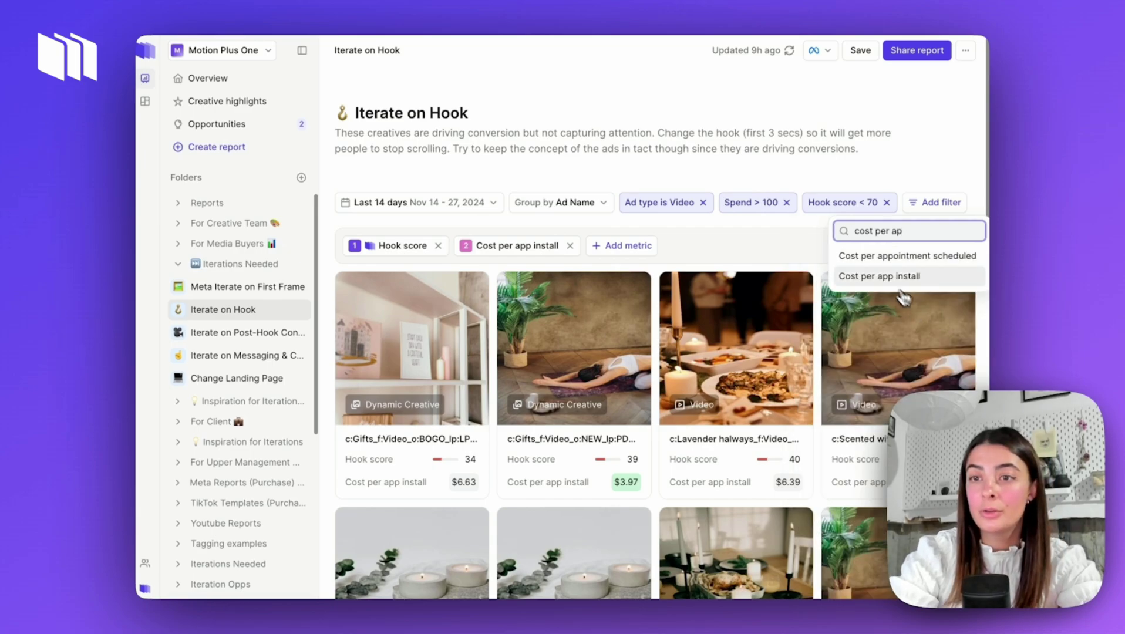
left_click(891, 276)
Step: Set the Cost per app install condition to between 0.1 and 5 USD, apply it and review the matching creatives
left_click(793, 235)
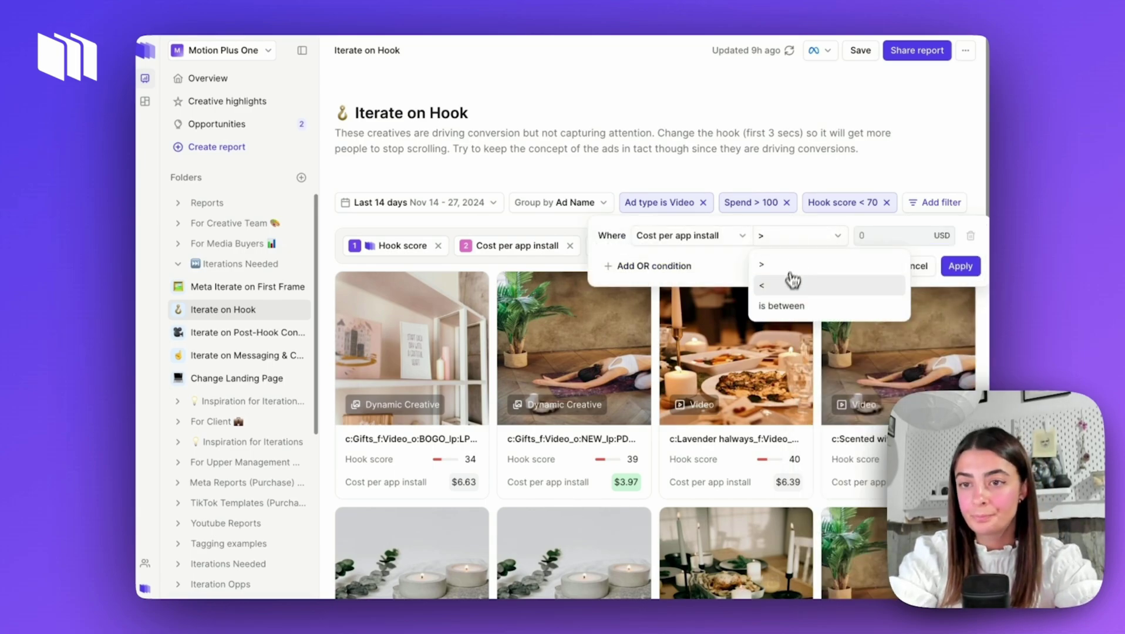
left_click(783, 304)
left_click(867, 234)
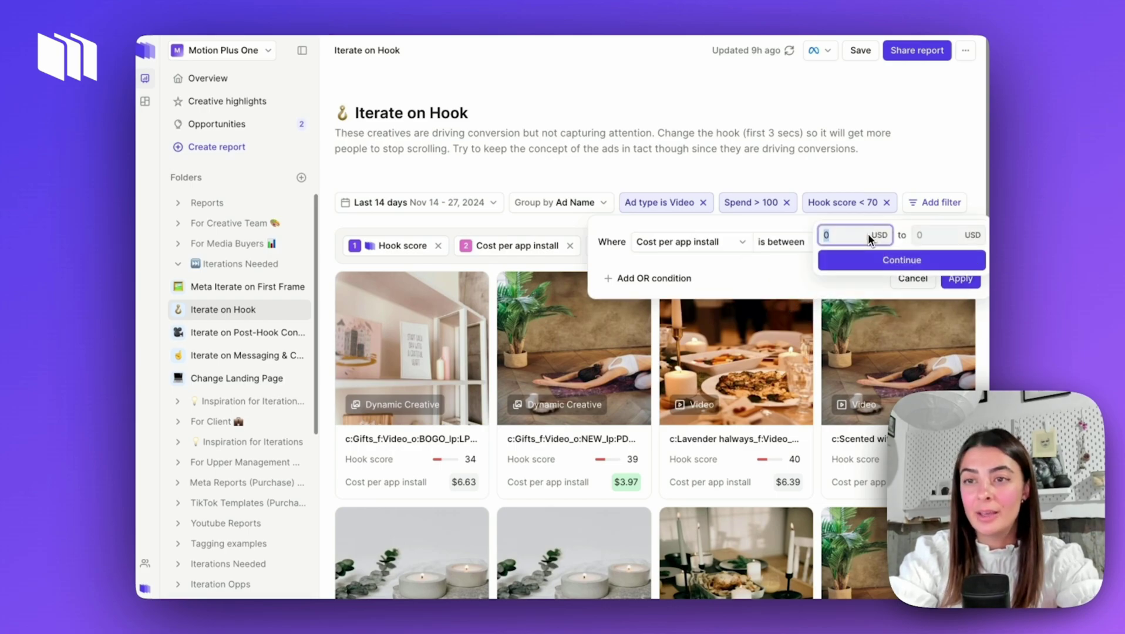
type(".1")
left_click(952, 235)
type("5")
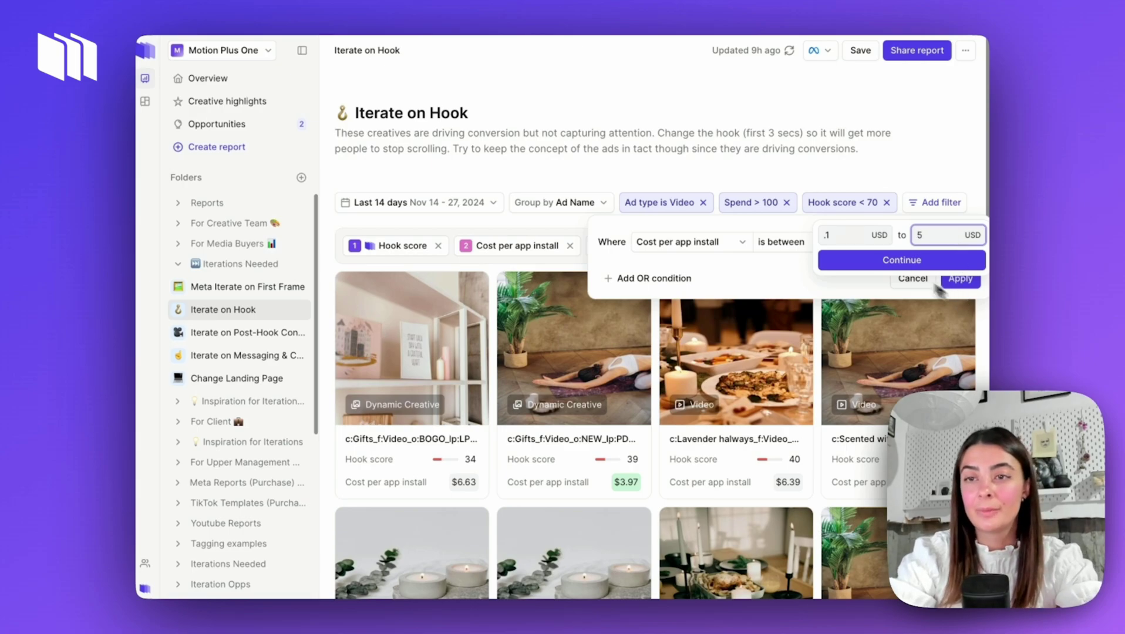
left_click(886, 261)
left_click(800, 238)
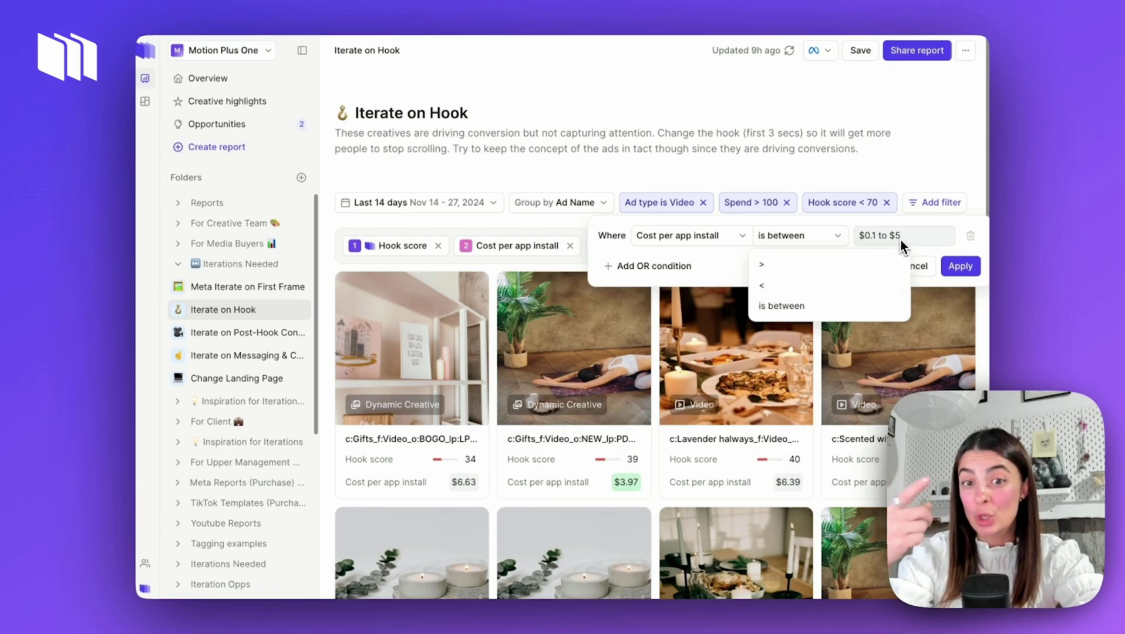
left_click(723, 265)
left_click(960, 266)
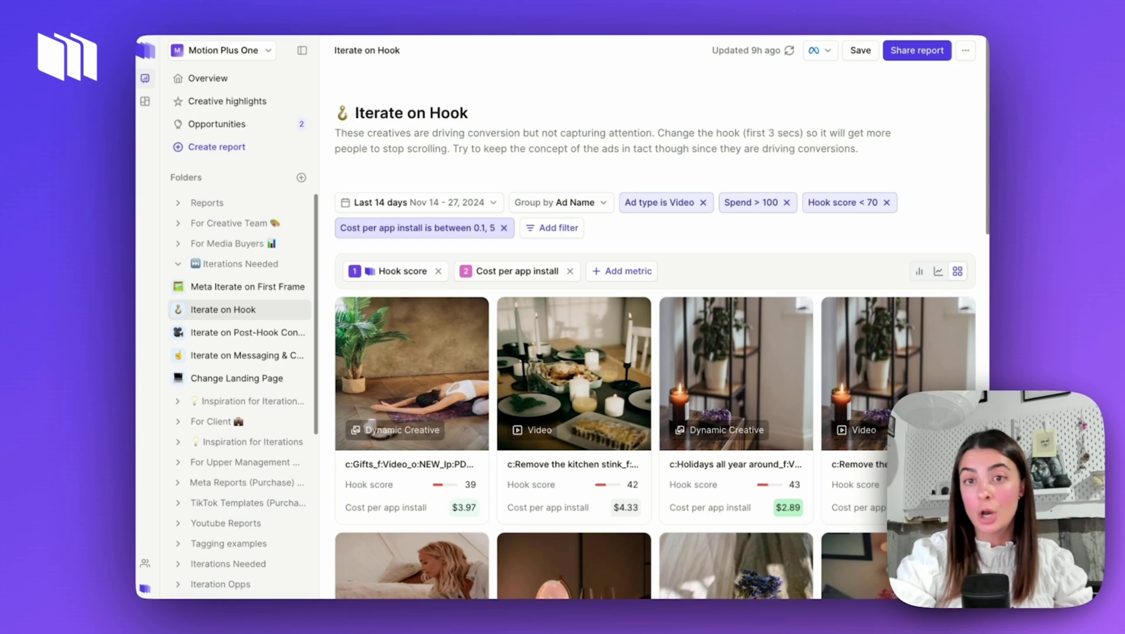
scroll(799, 459, "down", 4)
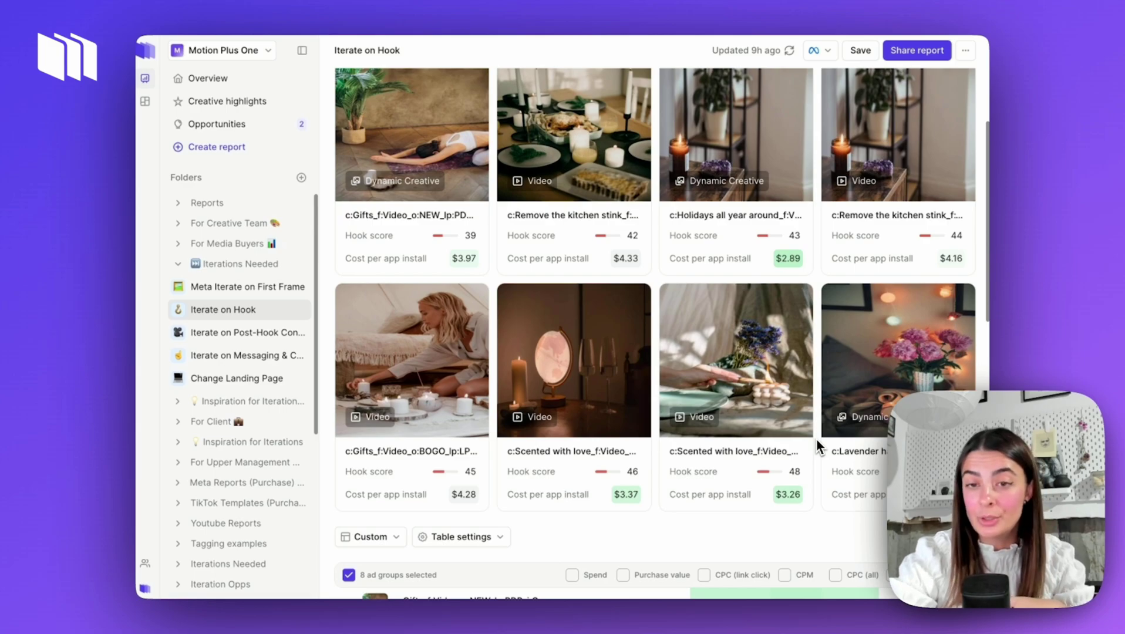
scroll(817, 438, "down", 2)
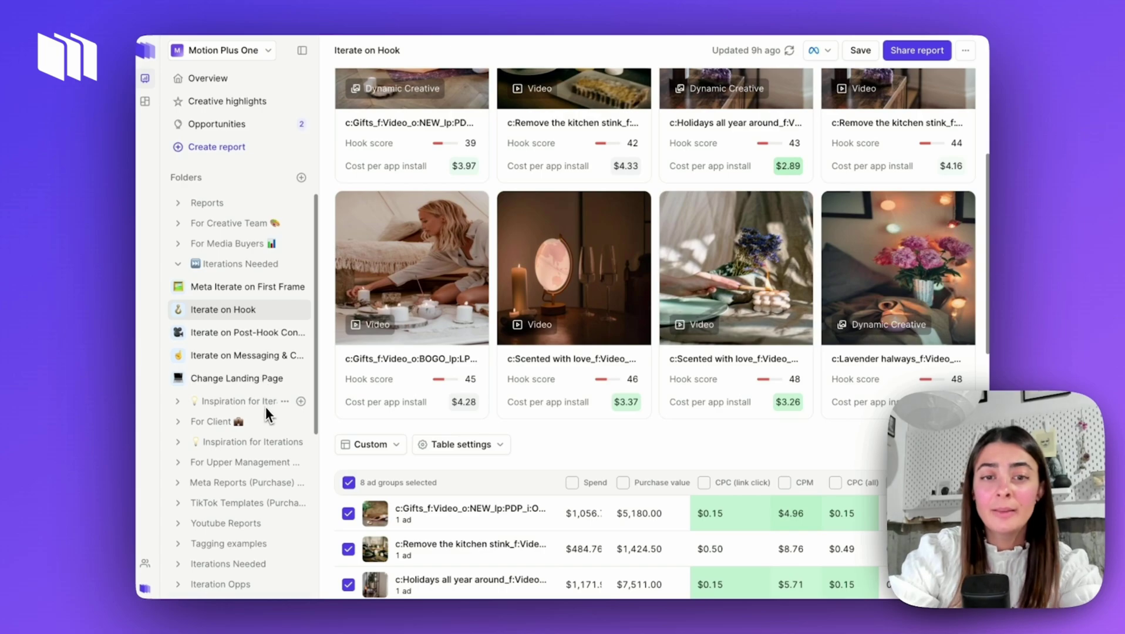
Step: Open the Top Hooks report in the Inspiration for Iterations folder, discarding the unsaved changes to Iterate on Hook
left_click(242, 401)
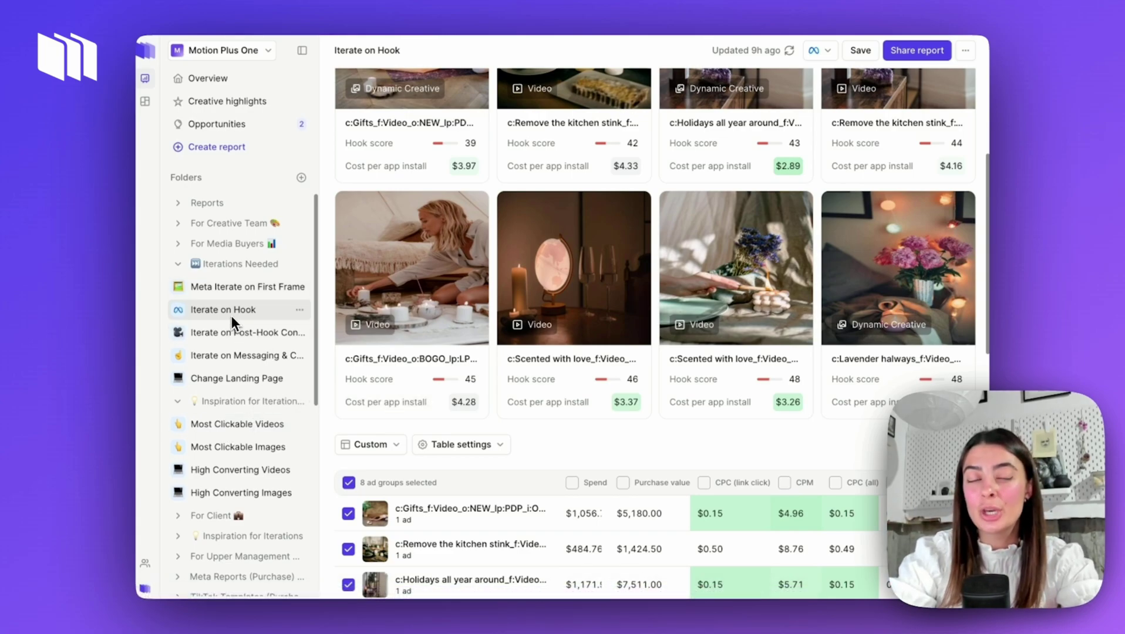
left_click(250, 403)
left_click(256, 445)
scroll(251, 457, "down", 1)
left_click(249, 457)
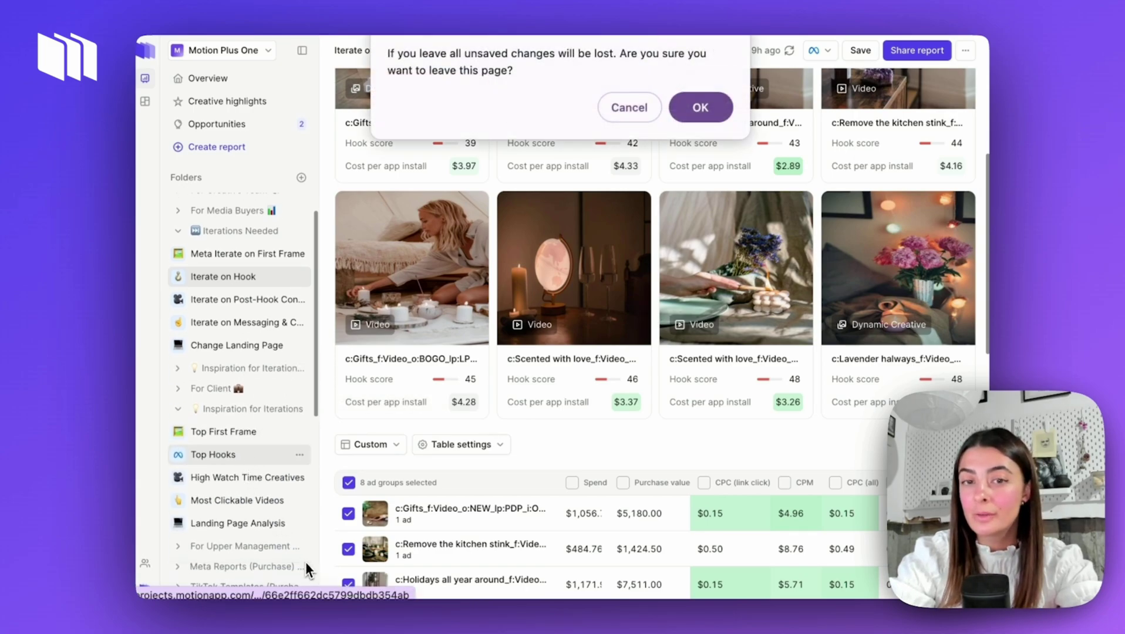
left_click(711, 111)
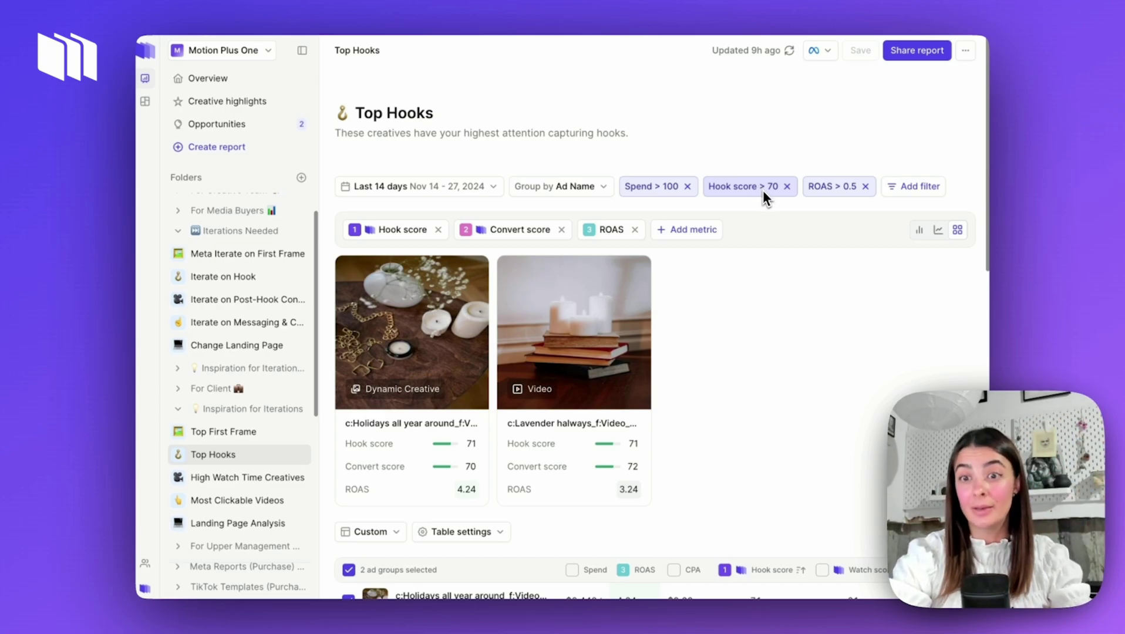
Step: Remove the ROAS filter from Top Hooks and select all ad groups in the table for display
left_click(865, 186)
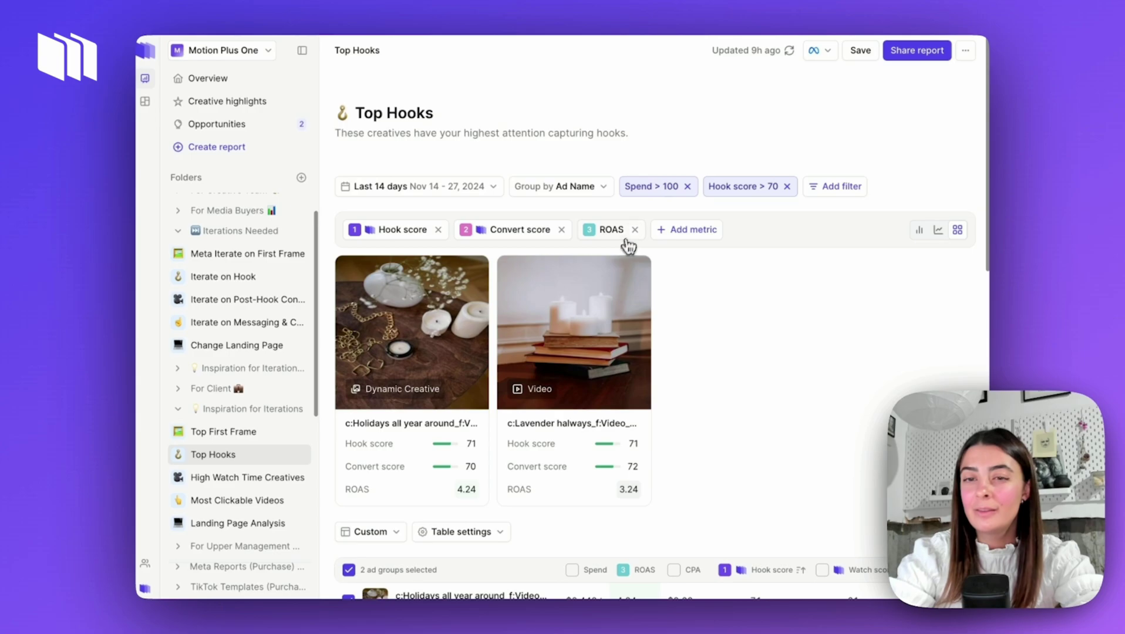
scroll(622, 247, "down", 5)
left_click(349, 285)
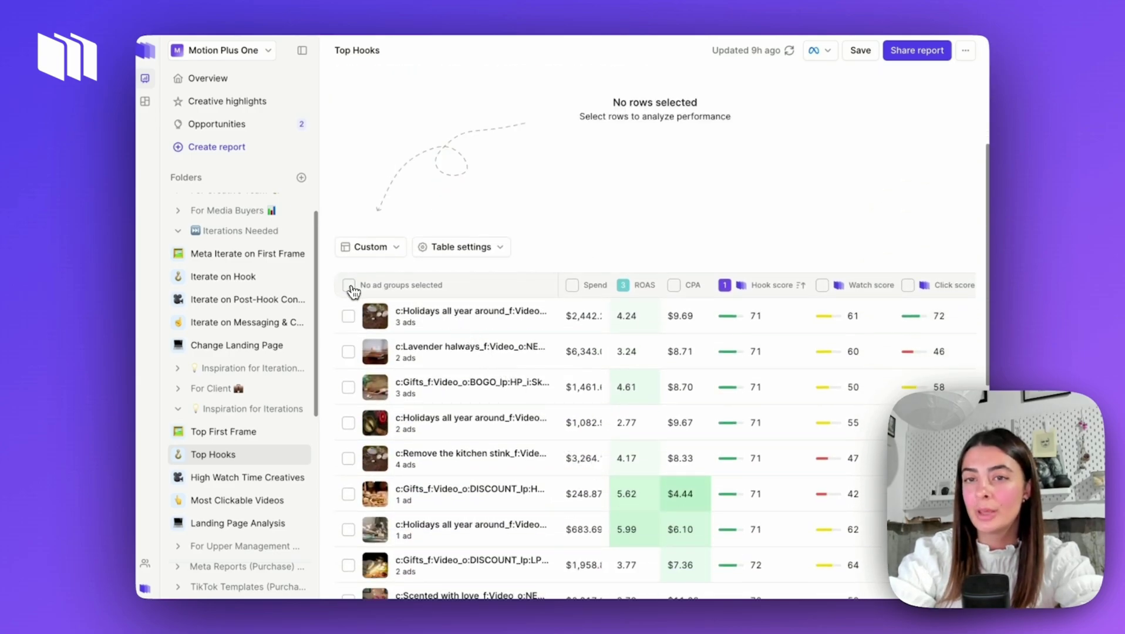
left_click(349, 285)
scroll(784, 227, "up", 2)
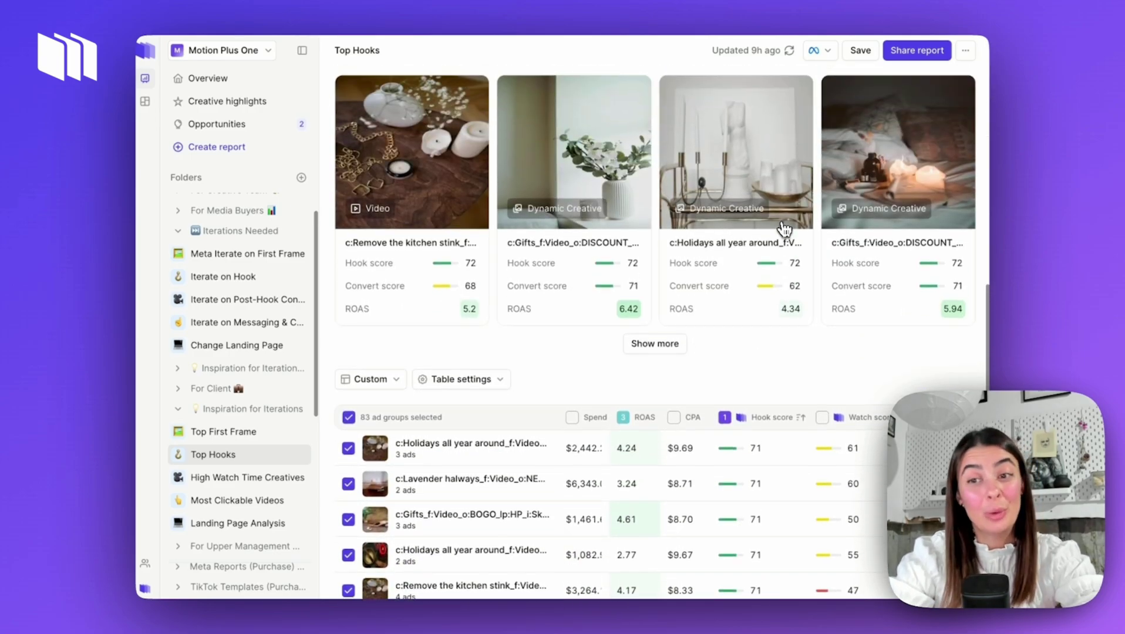
scroll(784, 228, "up", 8)
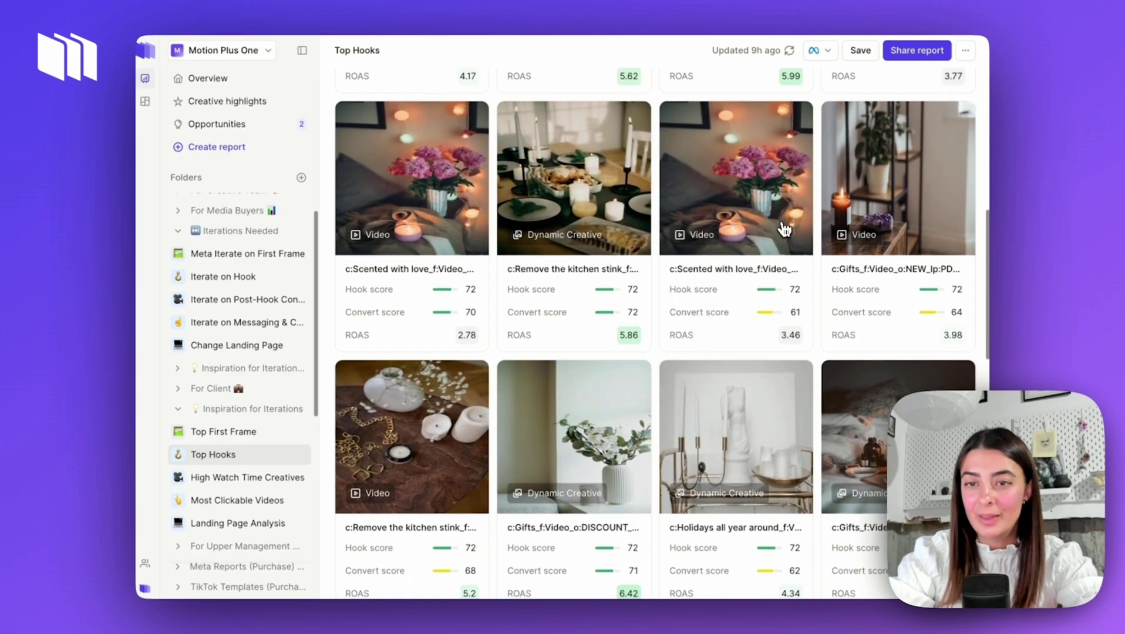
scroll(776, 123, "up", 6)
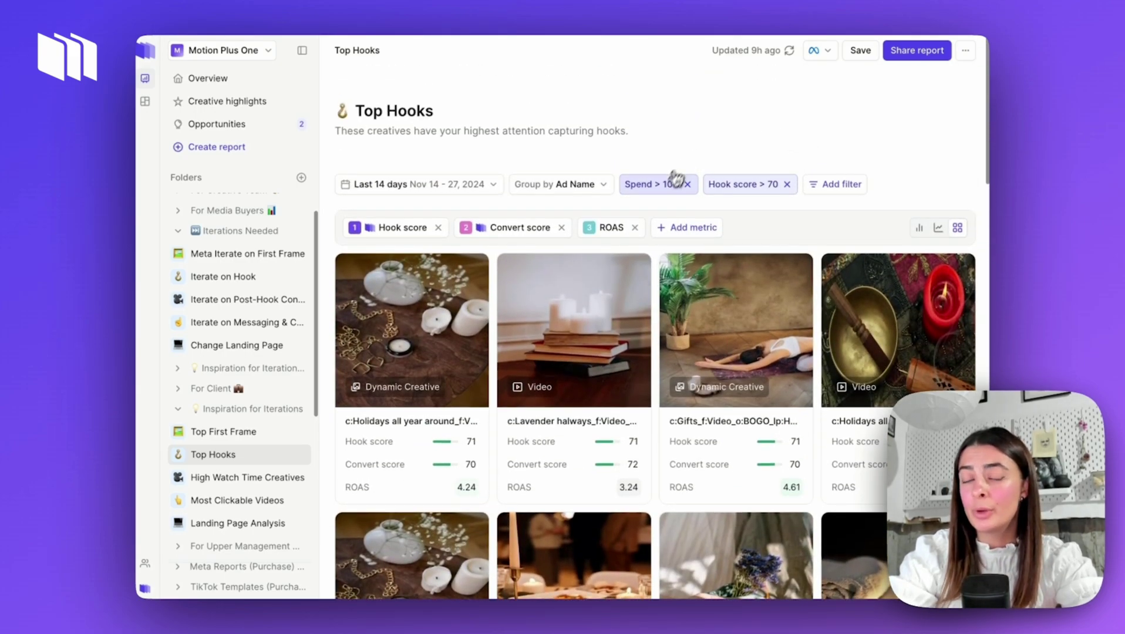
left_click(837, 185)
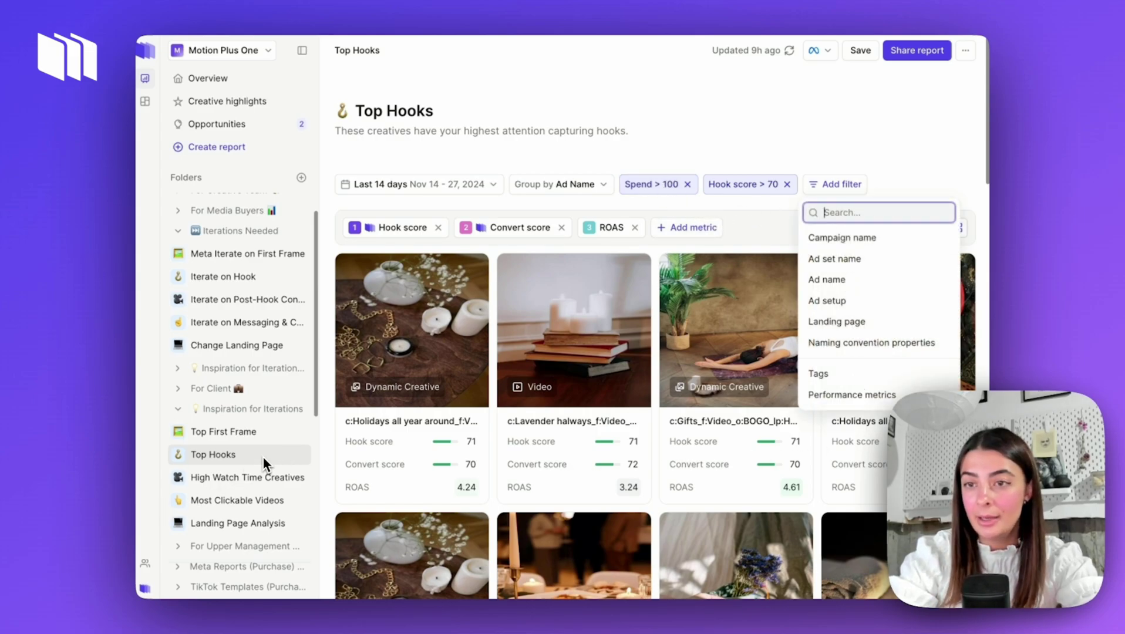
left_click(852, 395)
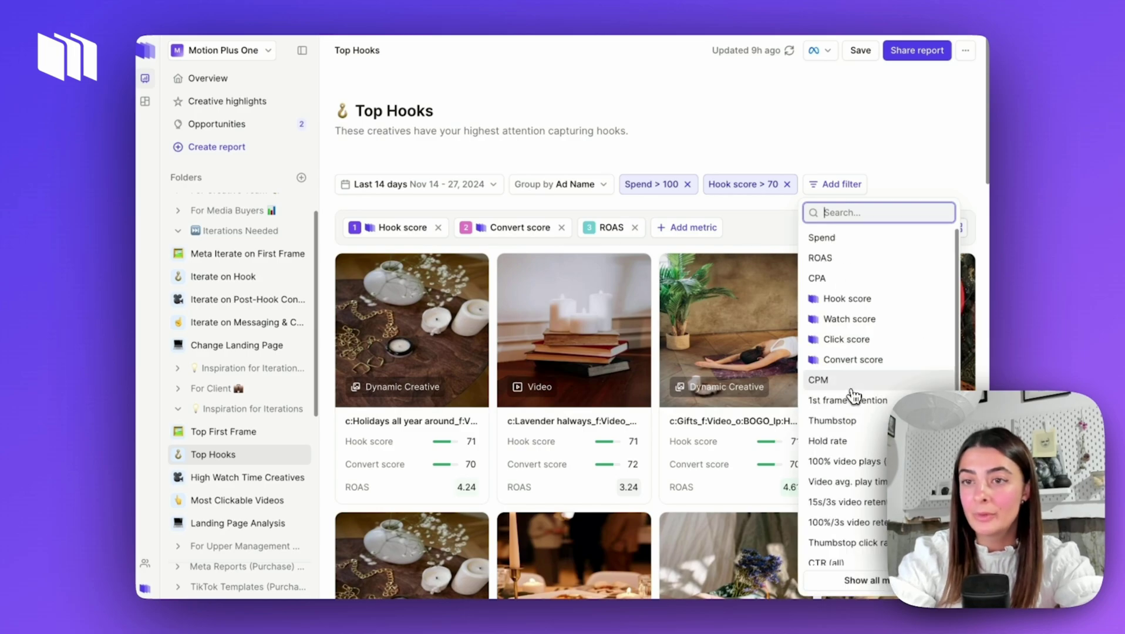
left_click(849, 237)
type("100")
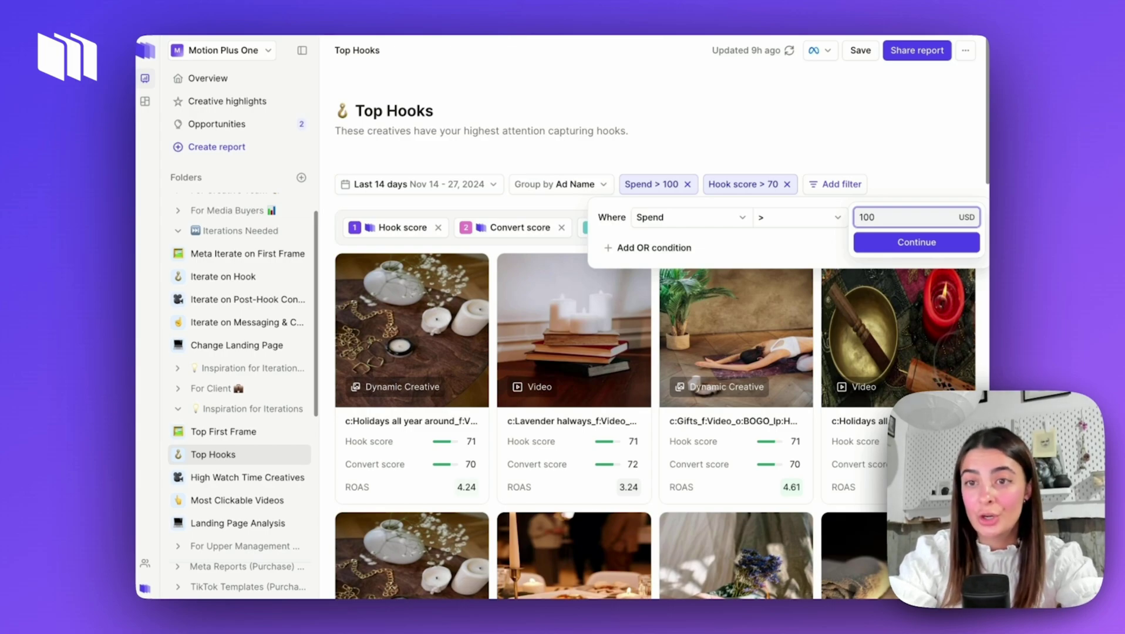
left_click(935, 179)
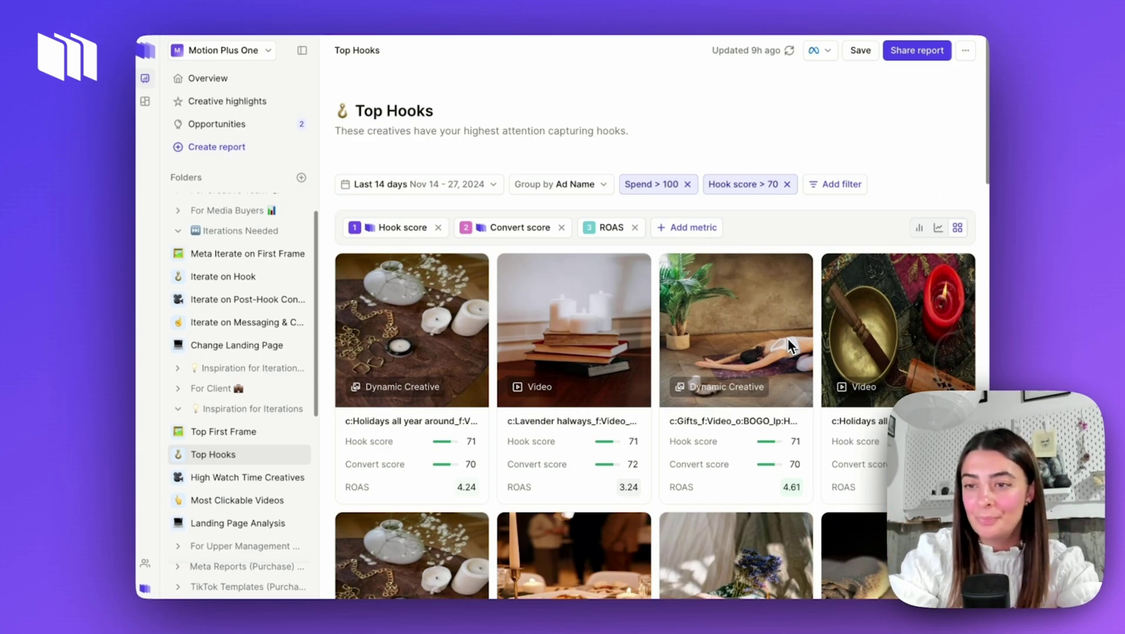
Step: Preview the videos of the first two creatives in the Top Hooks report, closing the preview when done
scroll(787, 338, "down", 2)
left_click(417, 259)
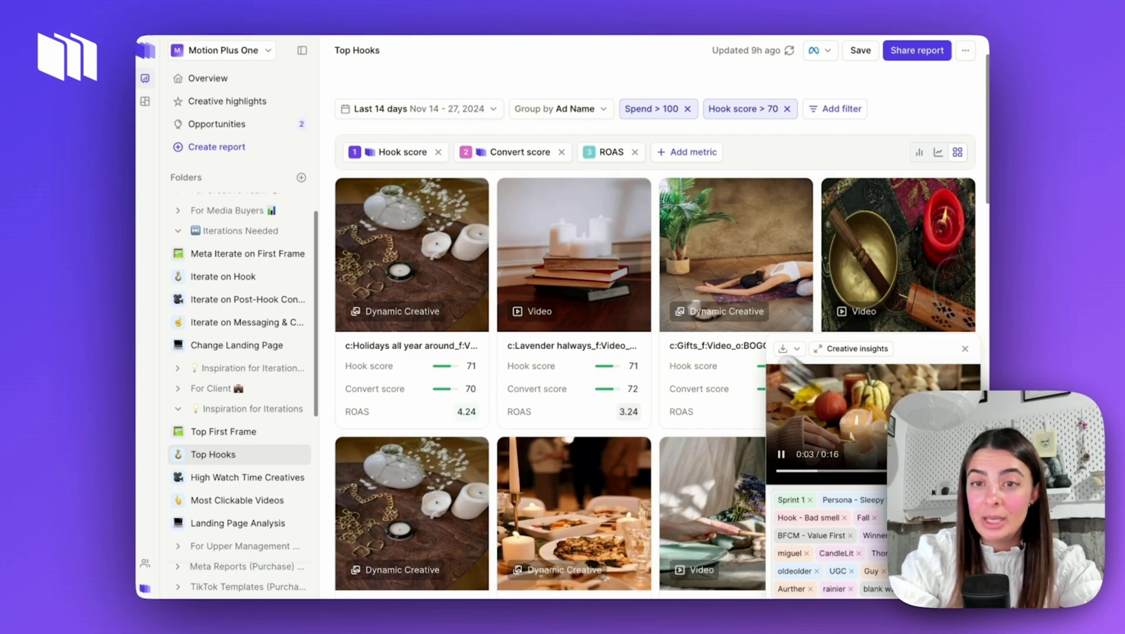
left_click(594, 218)
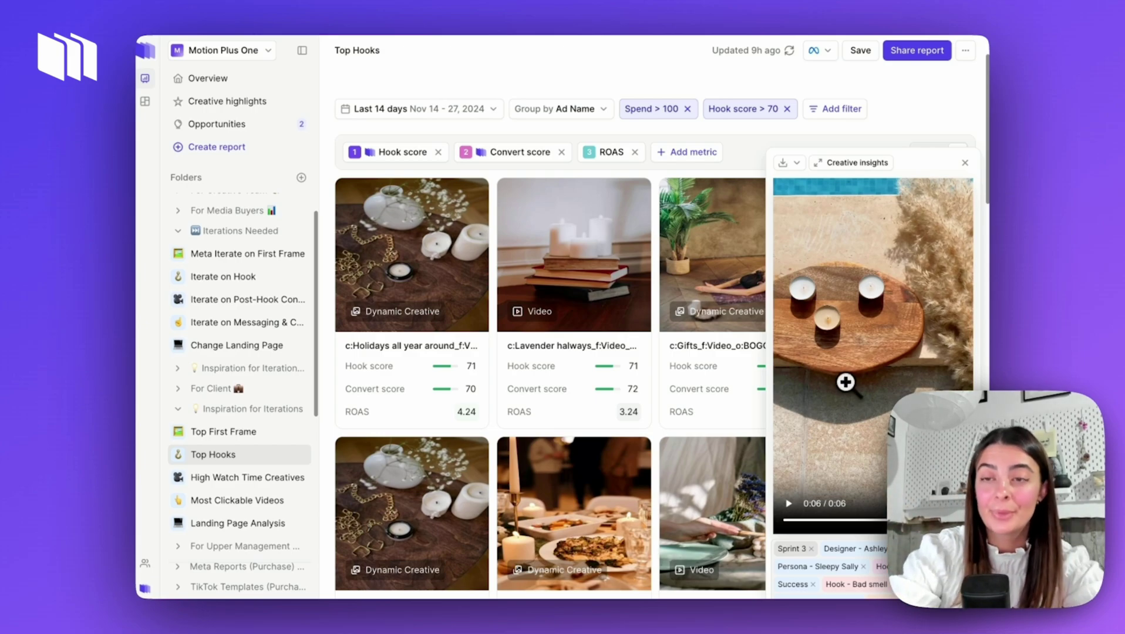
left_click(920, 106)
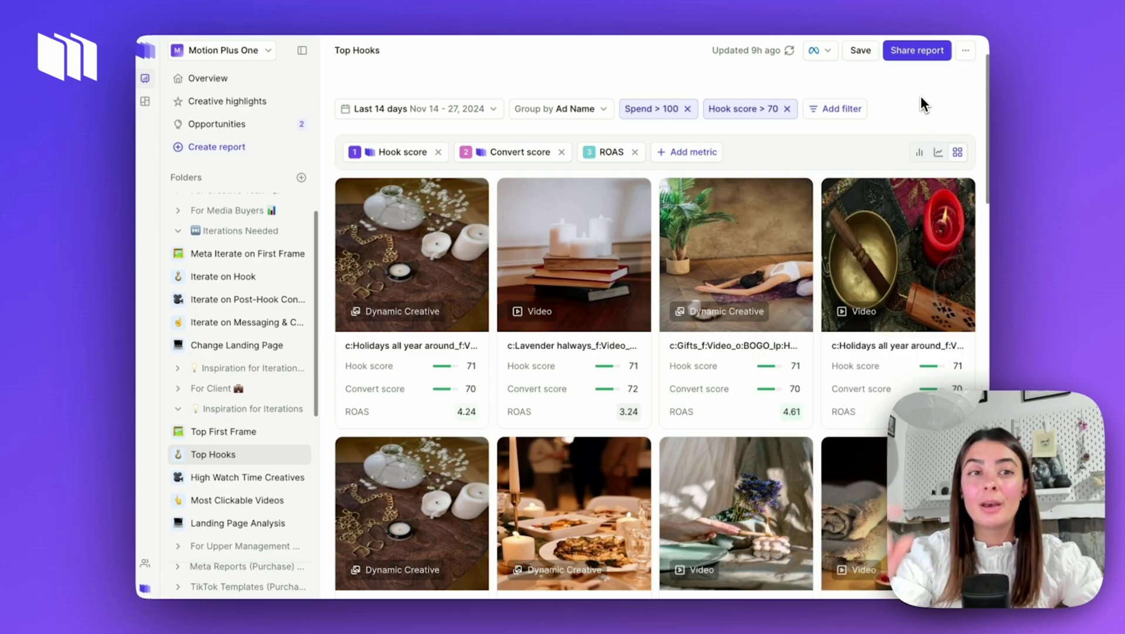
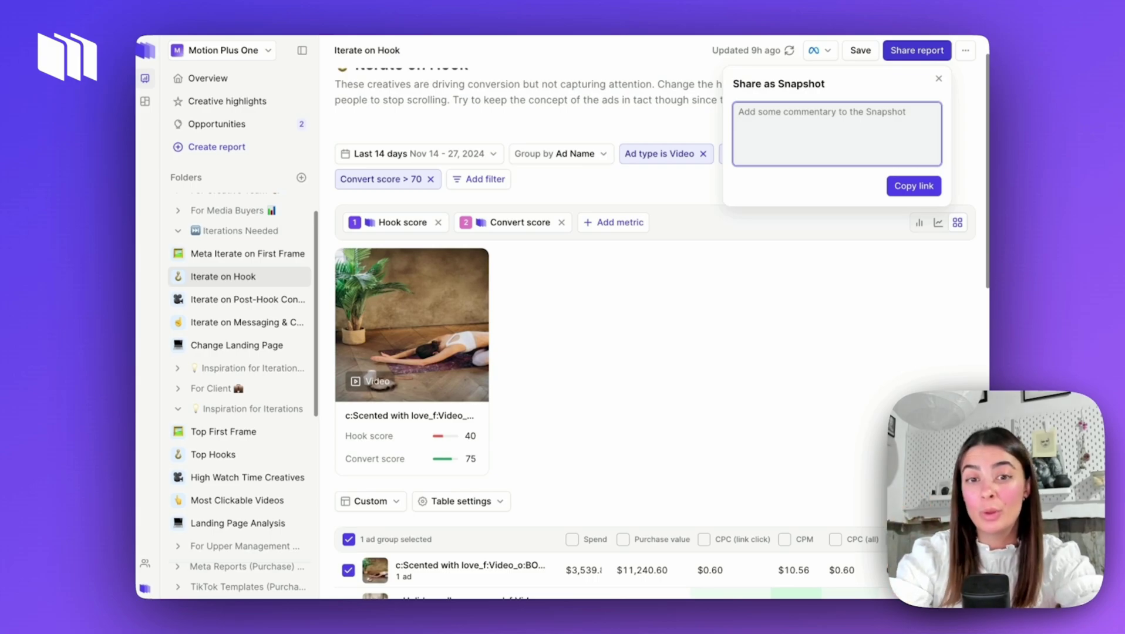
Step: Create an Iterate on Hook snapshot with the commentary "Can we iterate on the first three seconds of this asset, and add in a new hook which aligns with our educational messaging"
type("Can we iterate on the first three seconds of this asset, and add in a new hook which aligns with our educational messaging")
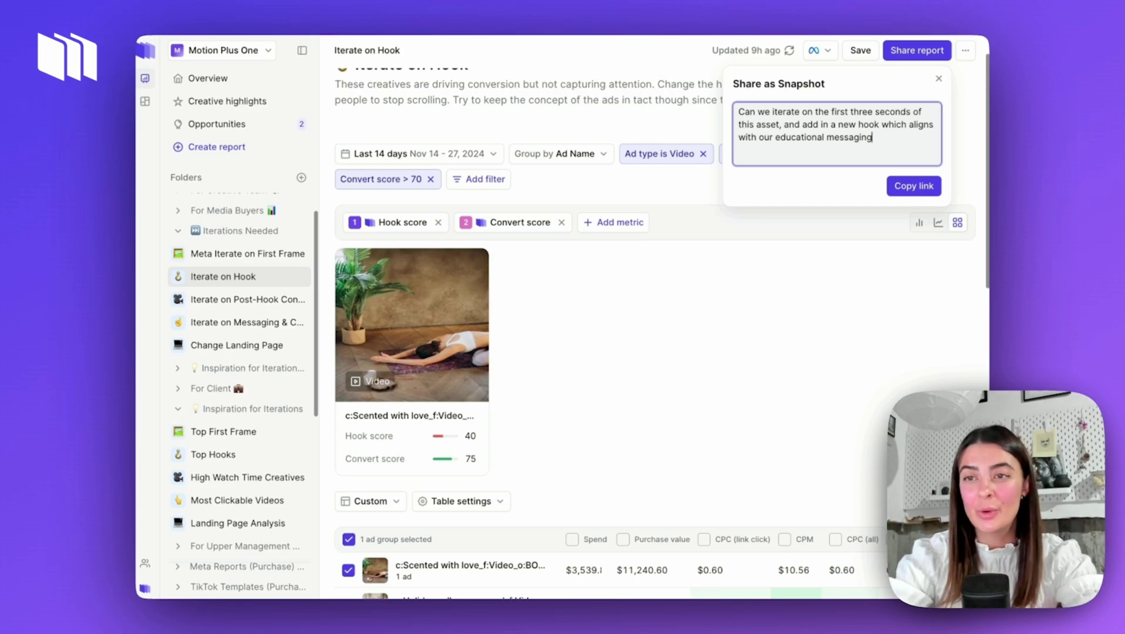
left_click(907, 187)
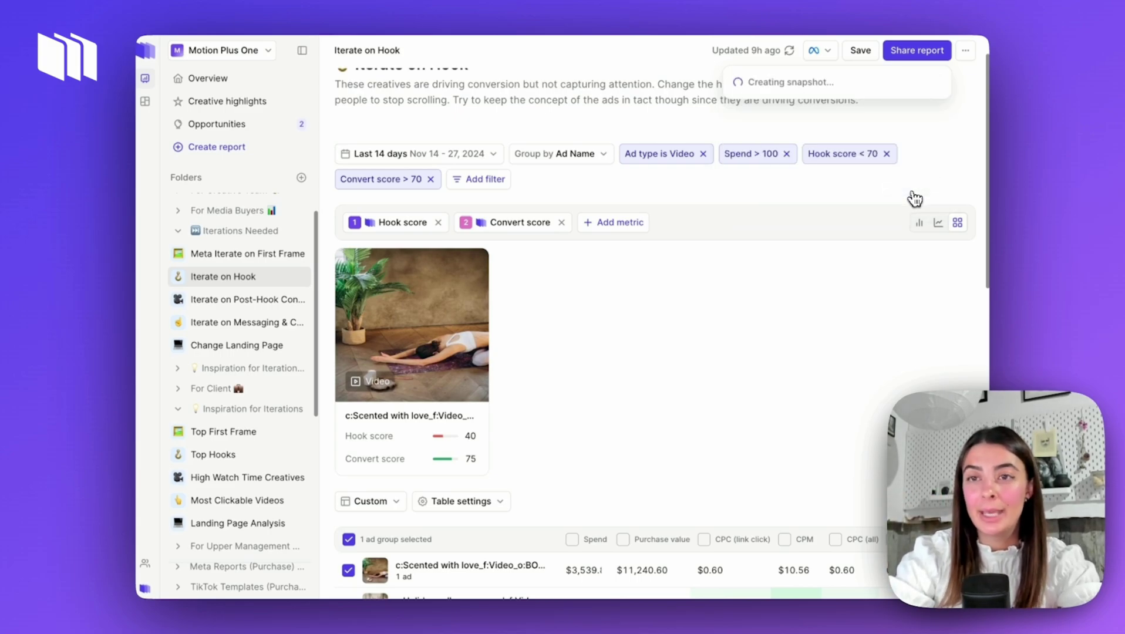
Step: Open the shared Iterate on Hook snapshot and play the video of its creative
left_click(914, 111)
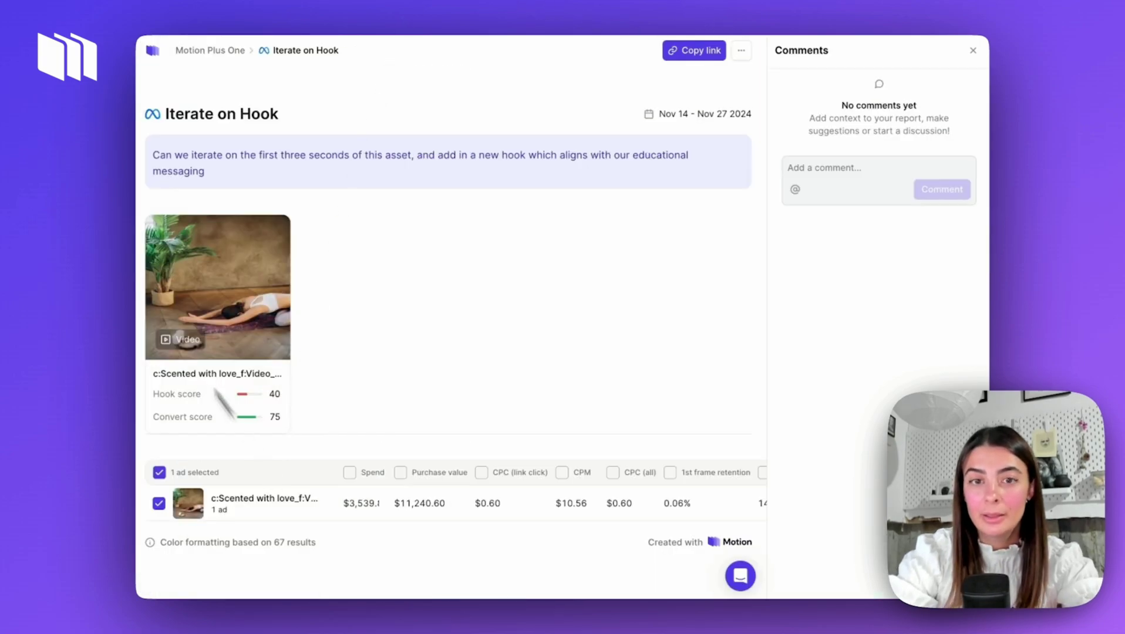
left_click(239, 272)
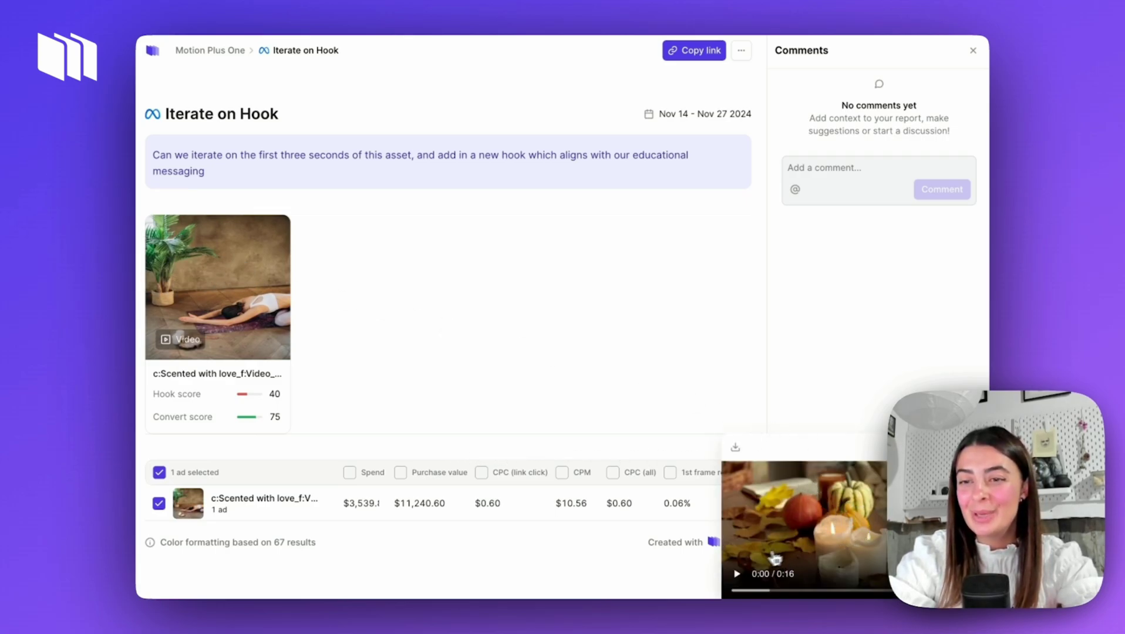
left_click(737, 575)
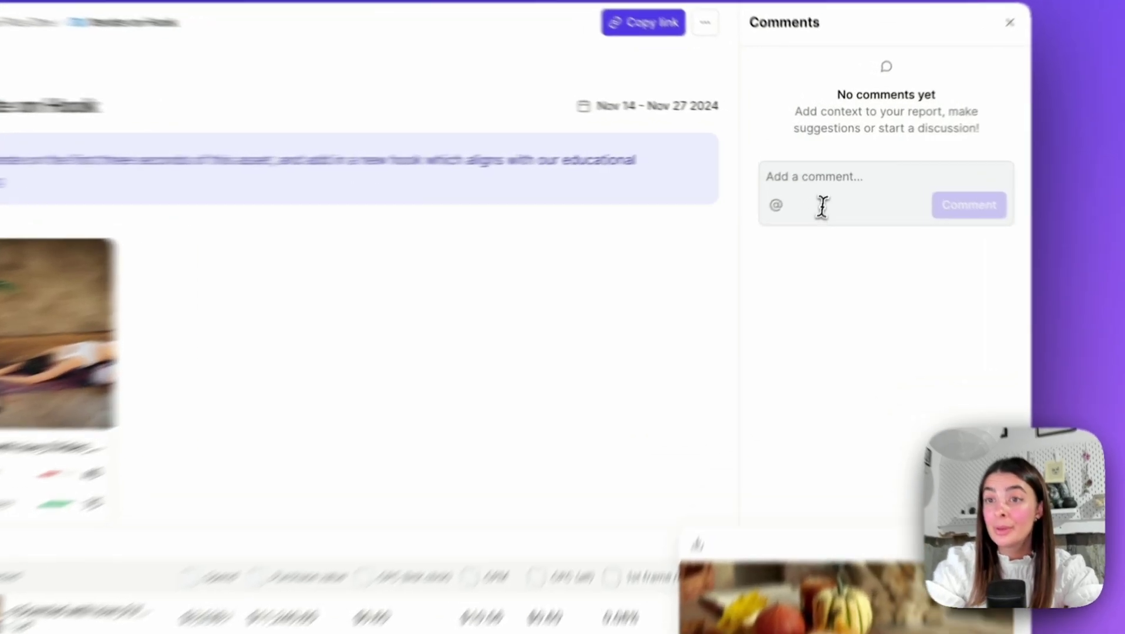
Step: Write a snapshot comment that mentions a team member and asks "can you make these changes?"
left_click(820, 207)
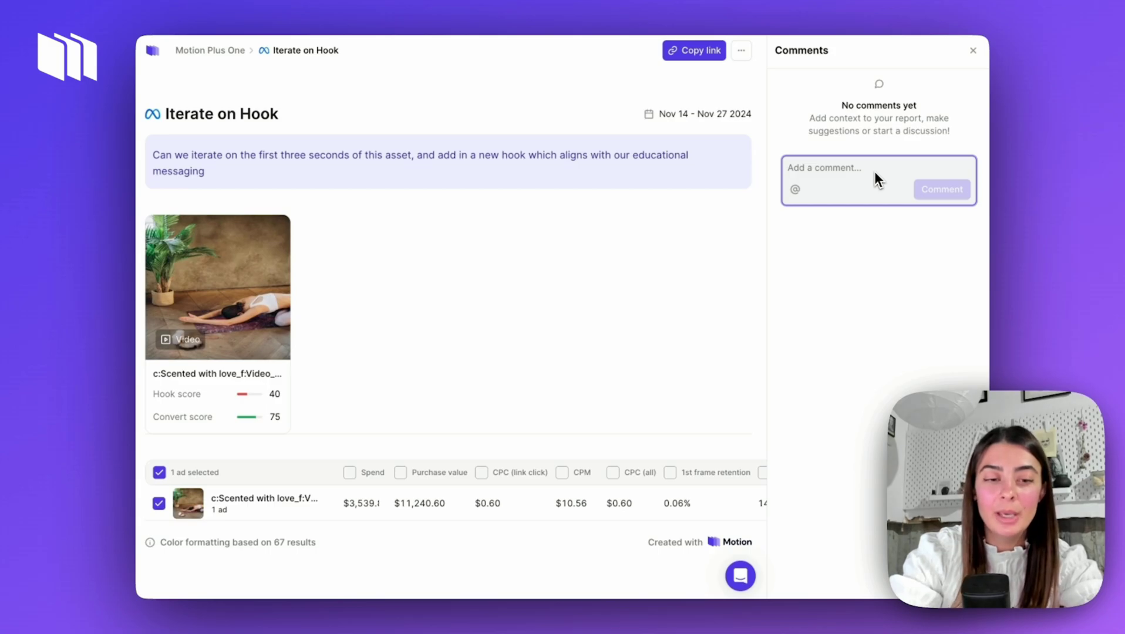
type("@mi")
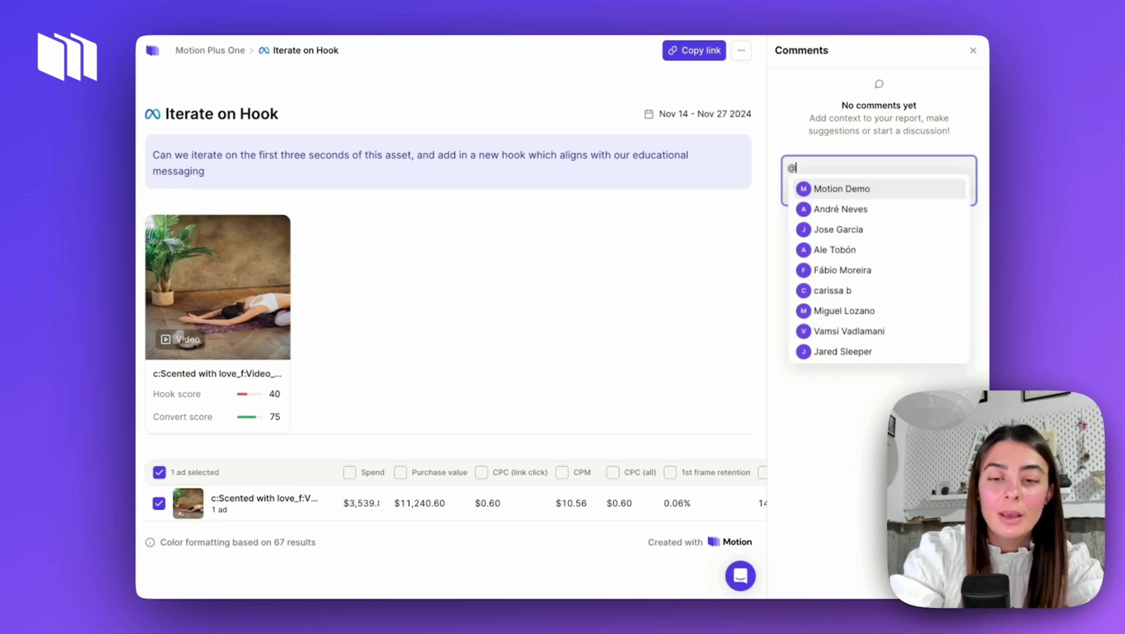
left_click(917, 183)
type("c")
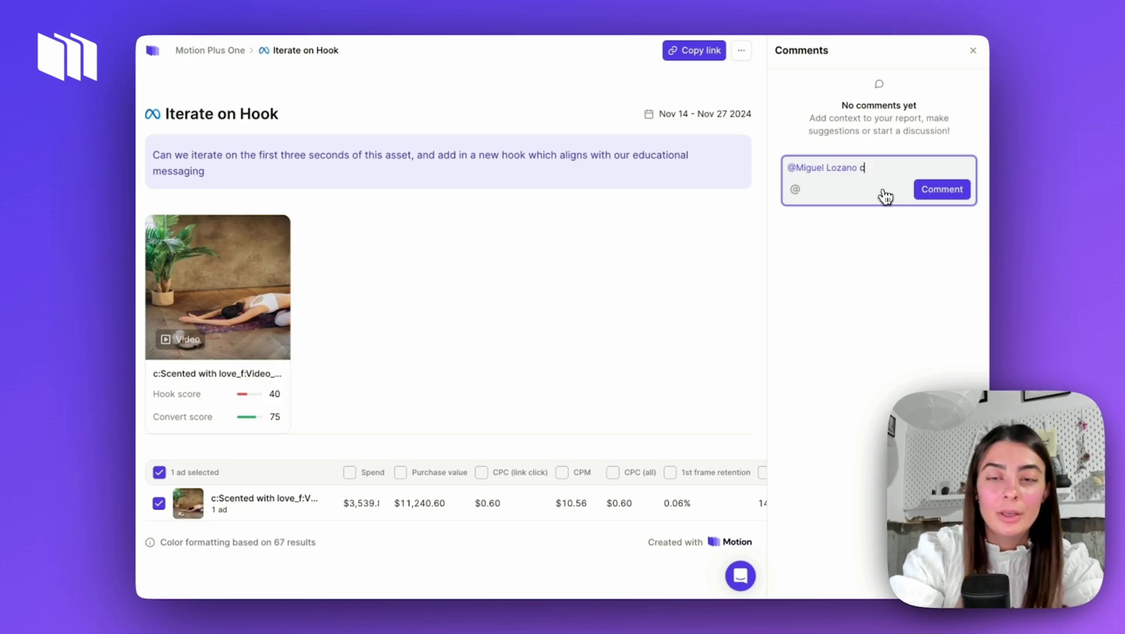
type("an you make these chang")
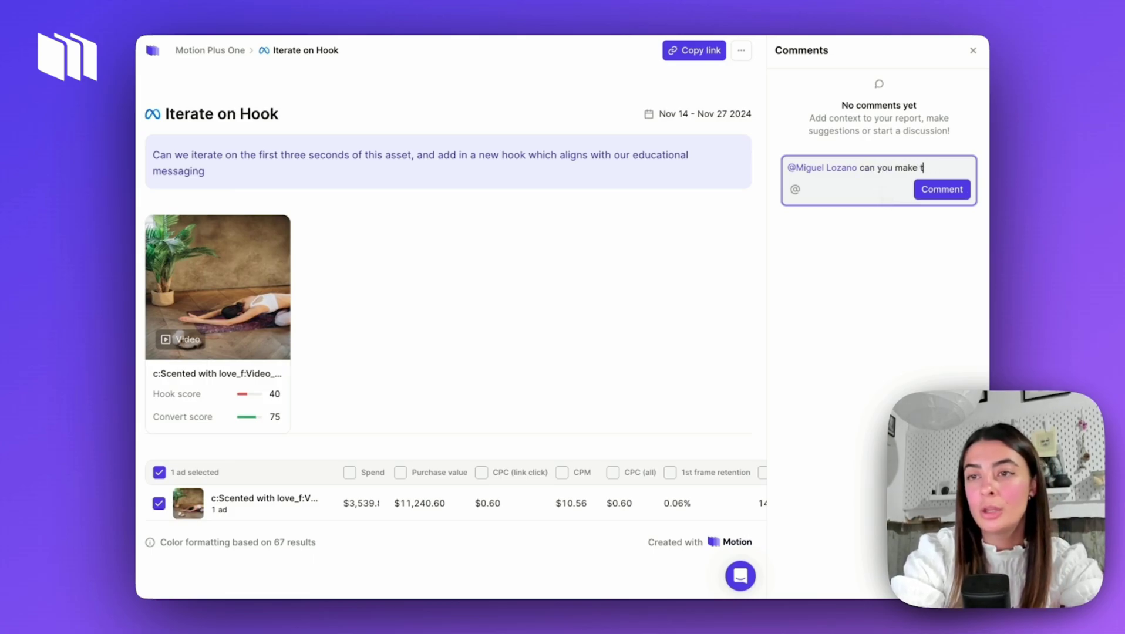
type("es?")
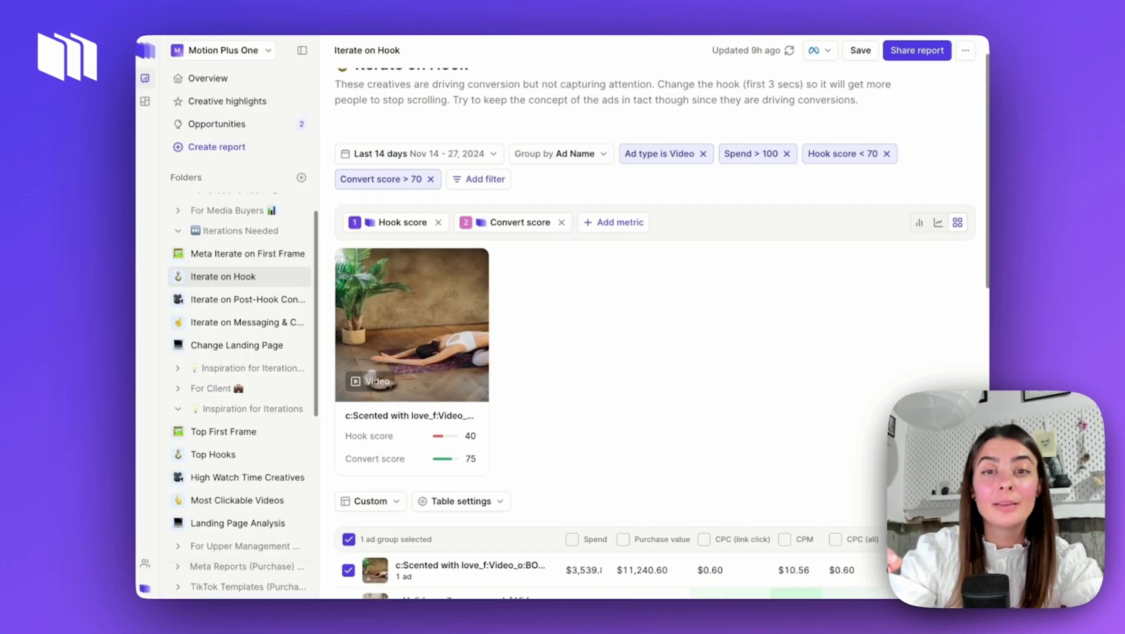
Step: Open the creative insights of the Iterate on Hook video and check the view options of its video analysis chart
left_click(432, 334)
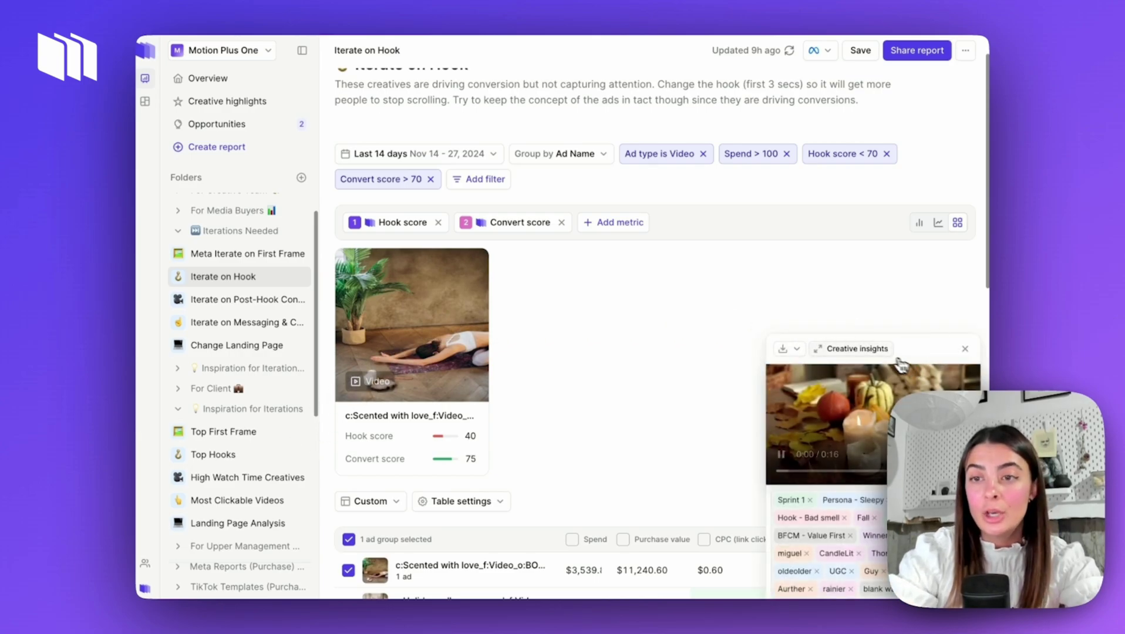
left_click(873, 351)
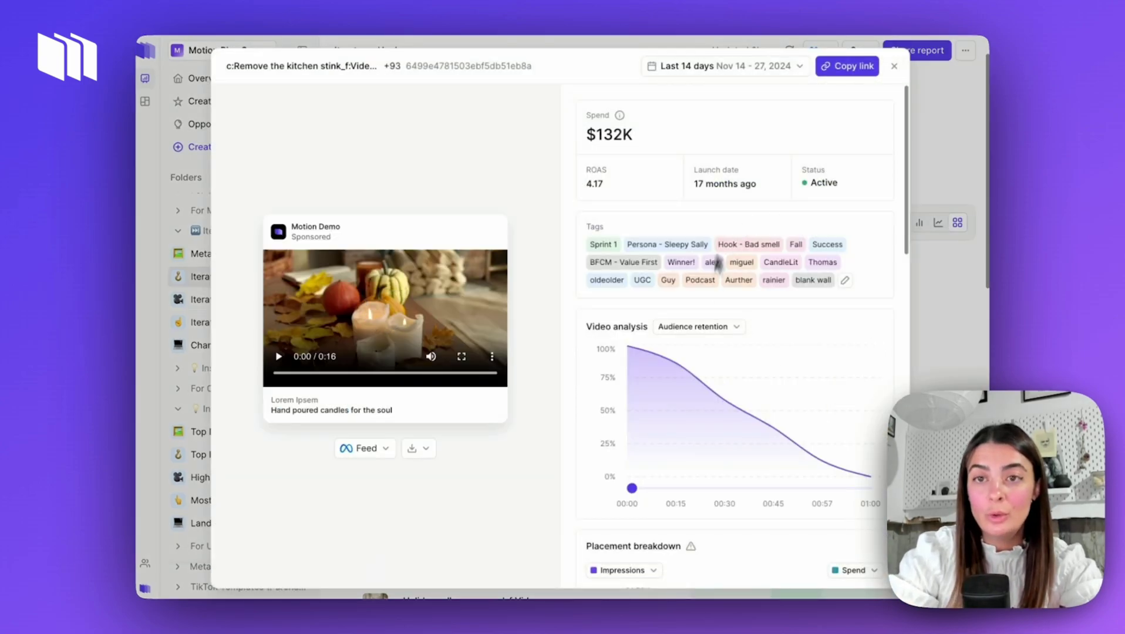
scroll(770, 399, "down", 4)
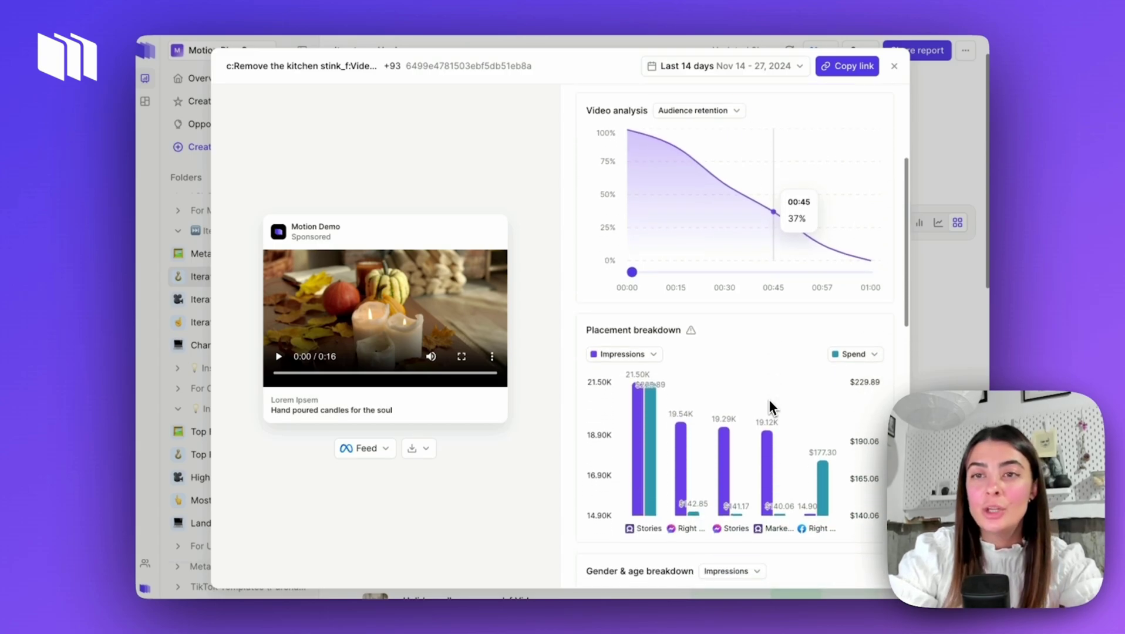
mouse_move(770, 407)
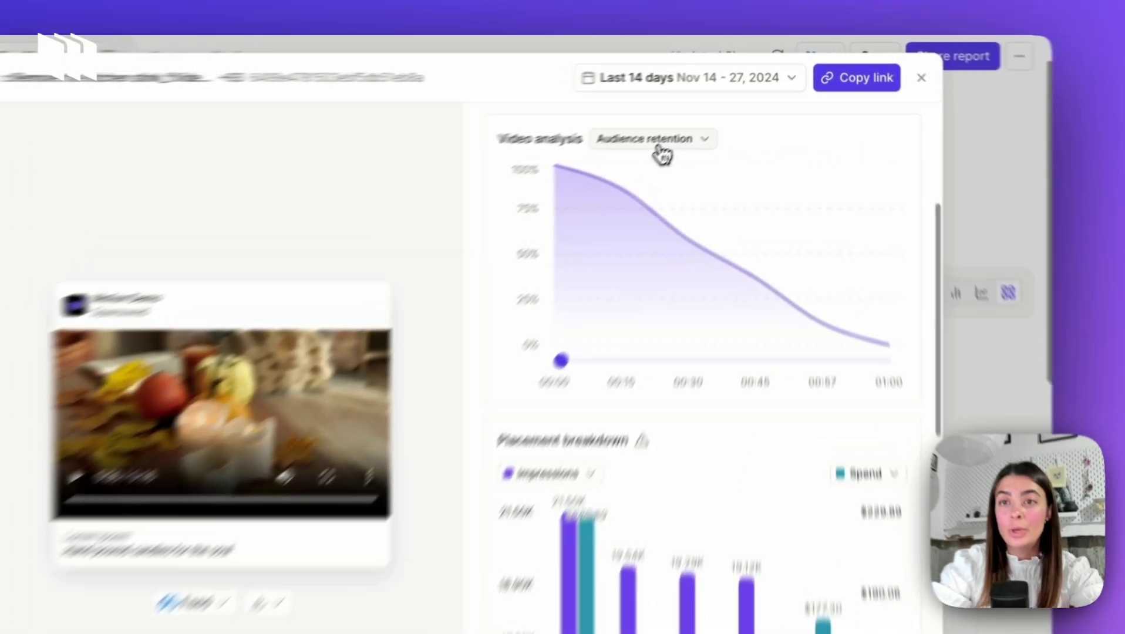
left_click(701, 112)
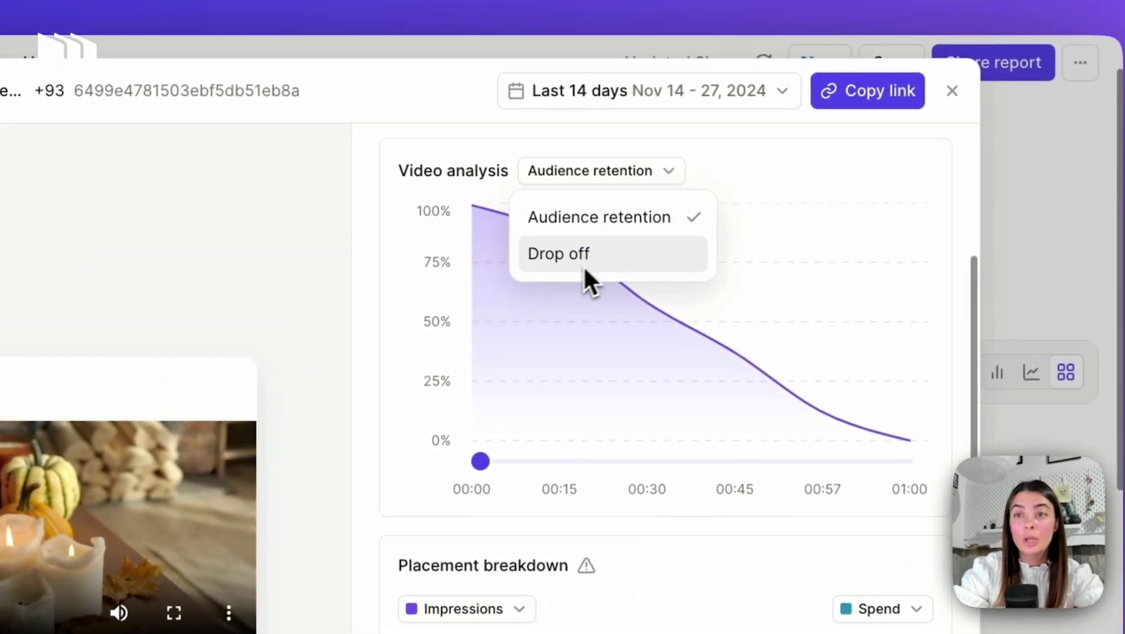
left_click(845, 205)
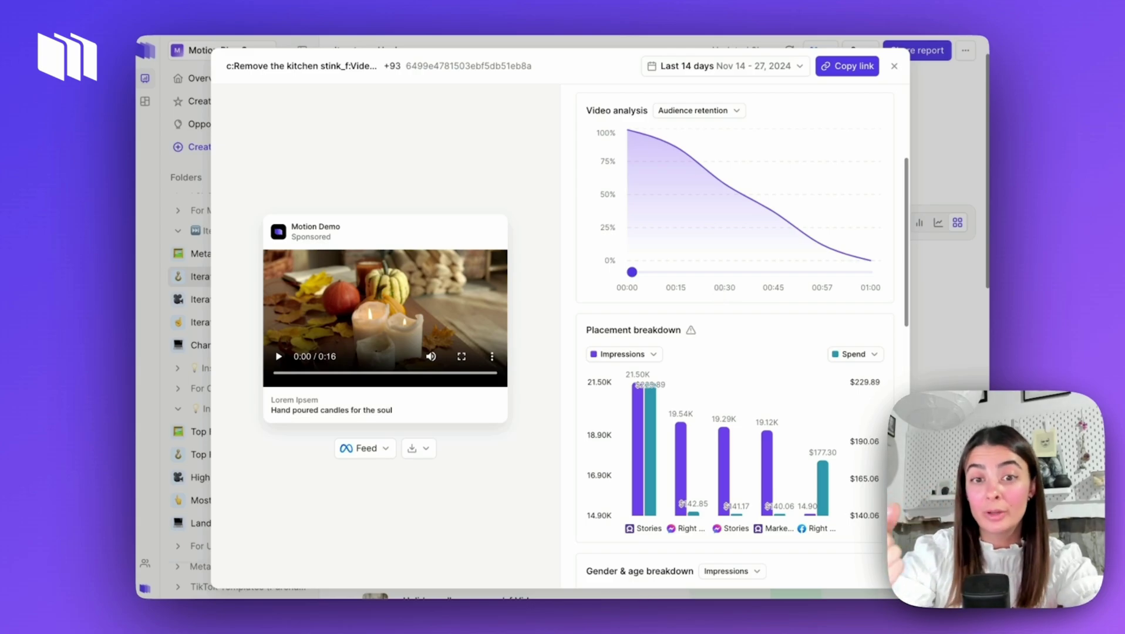
Step: Review the placement breakdown, switch the ad preview to Meta Stories and check the other placement options
scroll(757, 353, "down", 3)
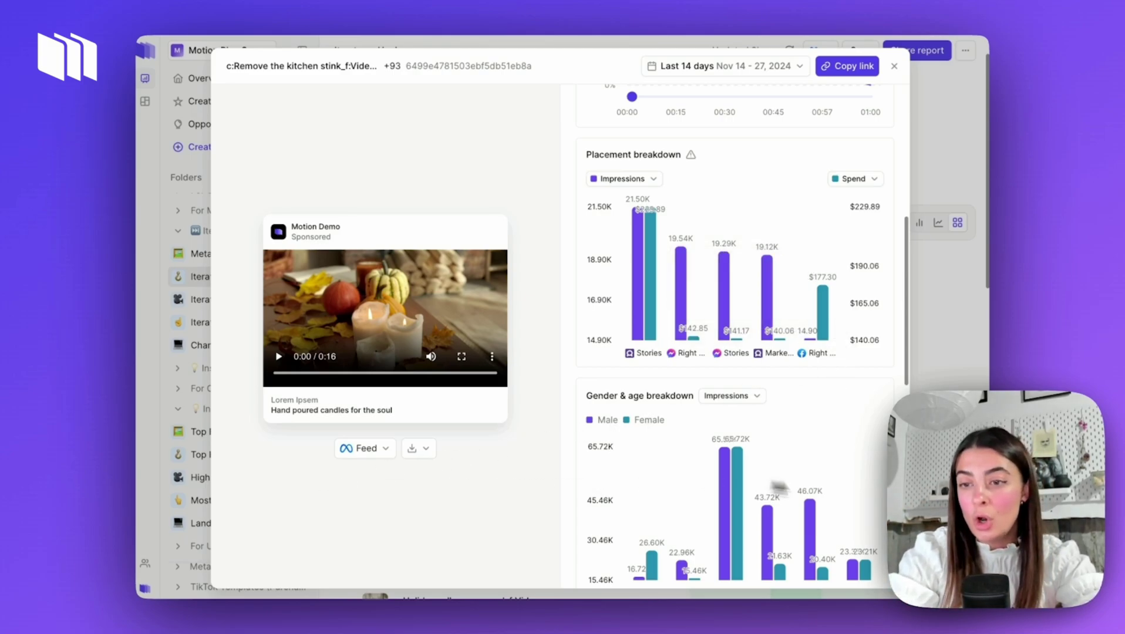
left_click(376, 452)
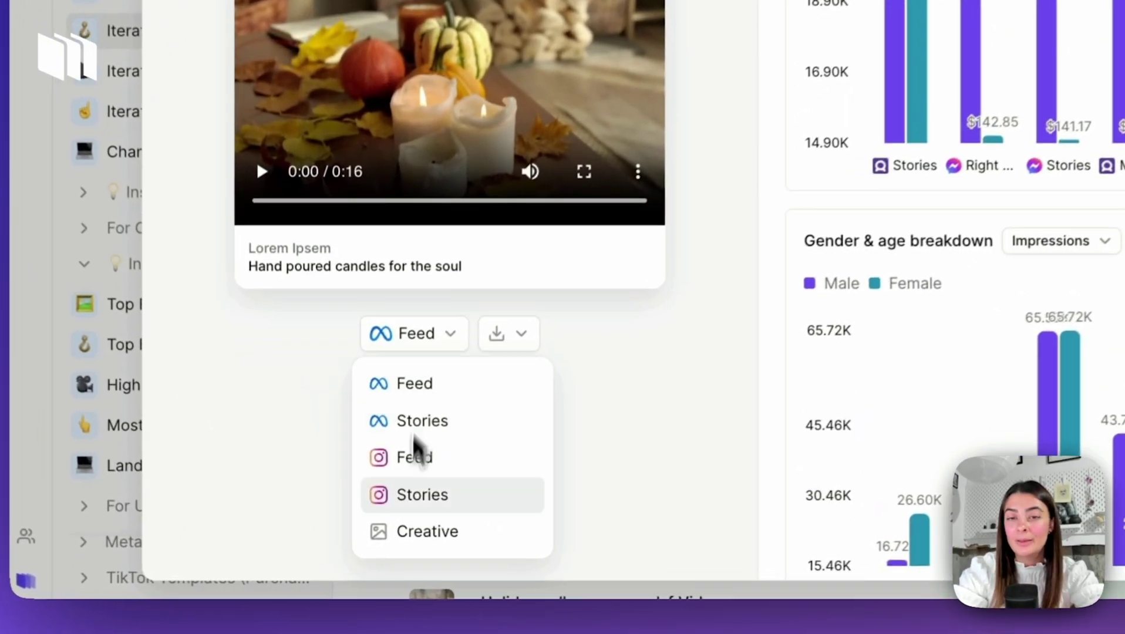
left_click(422, 458)
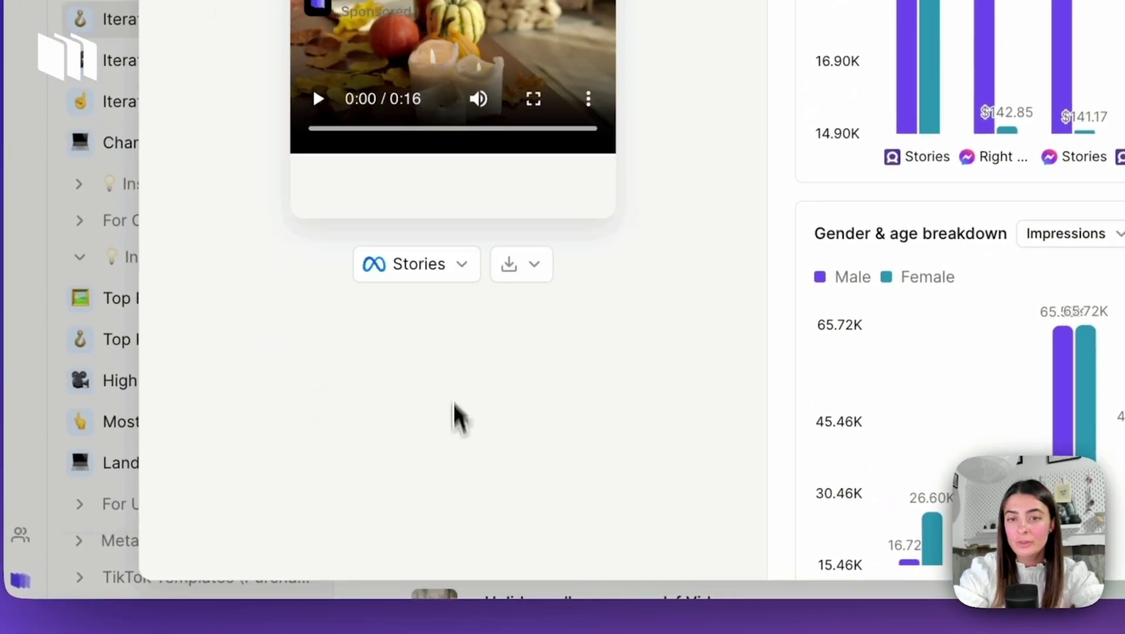
left_click(415, 328)
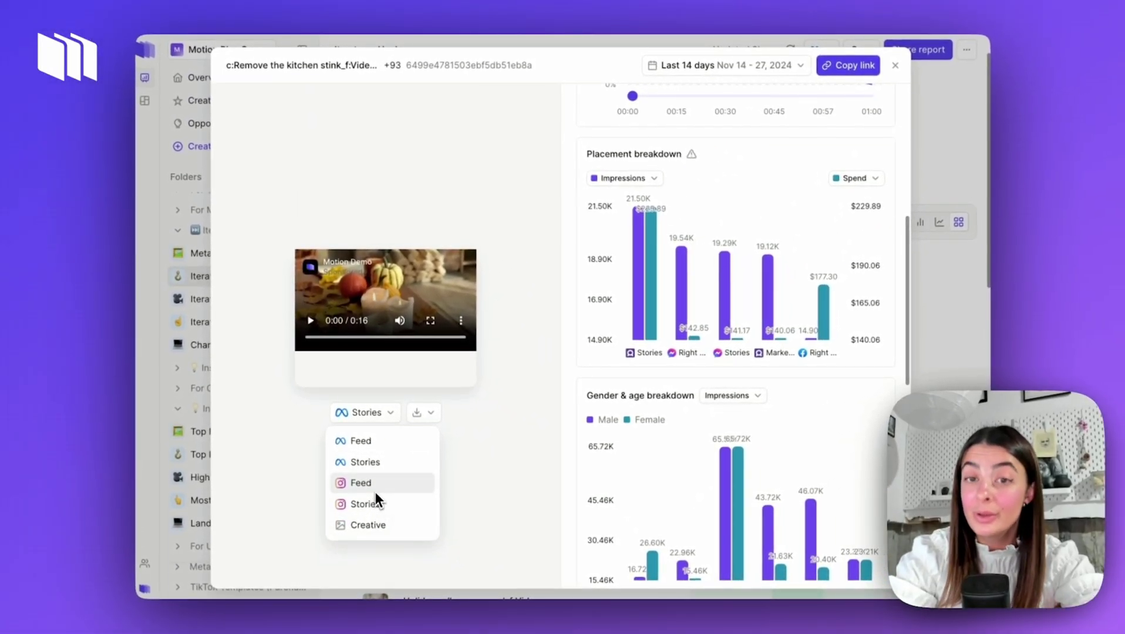
left_click(528, 322)
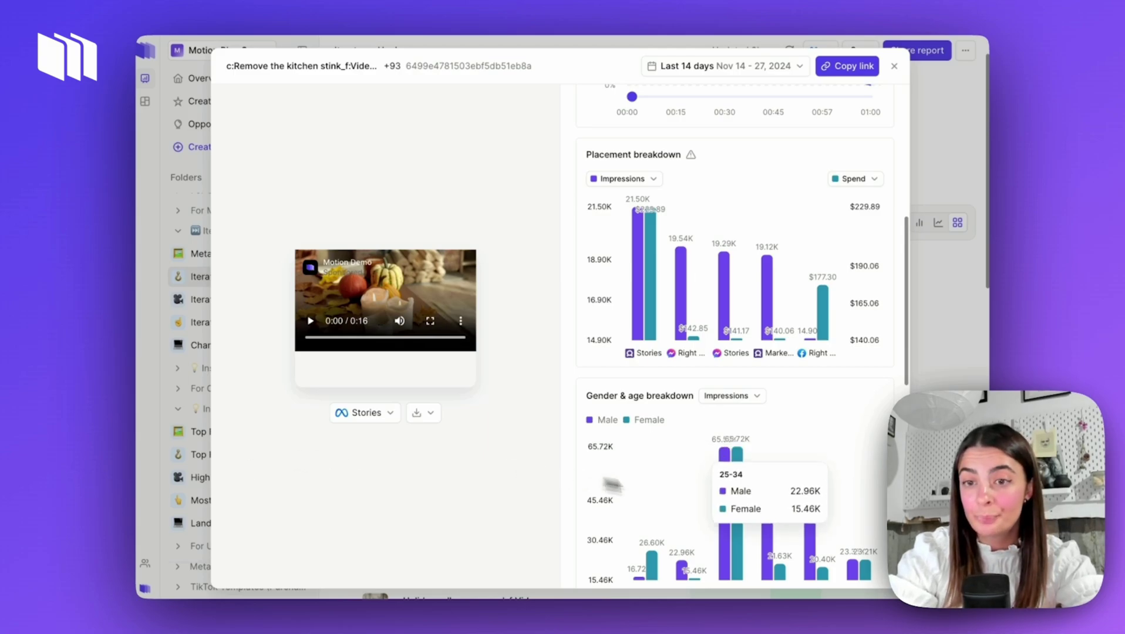
Step: Review the gender and age breakdown alongside the placement data, and return to the Iterate on Hook report
scroll(705, 469, "down", 2)
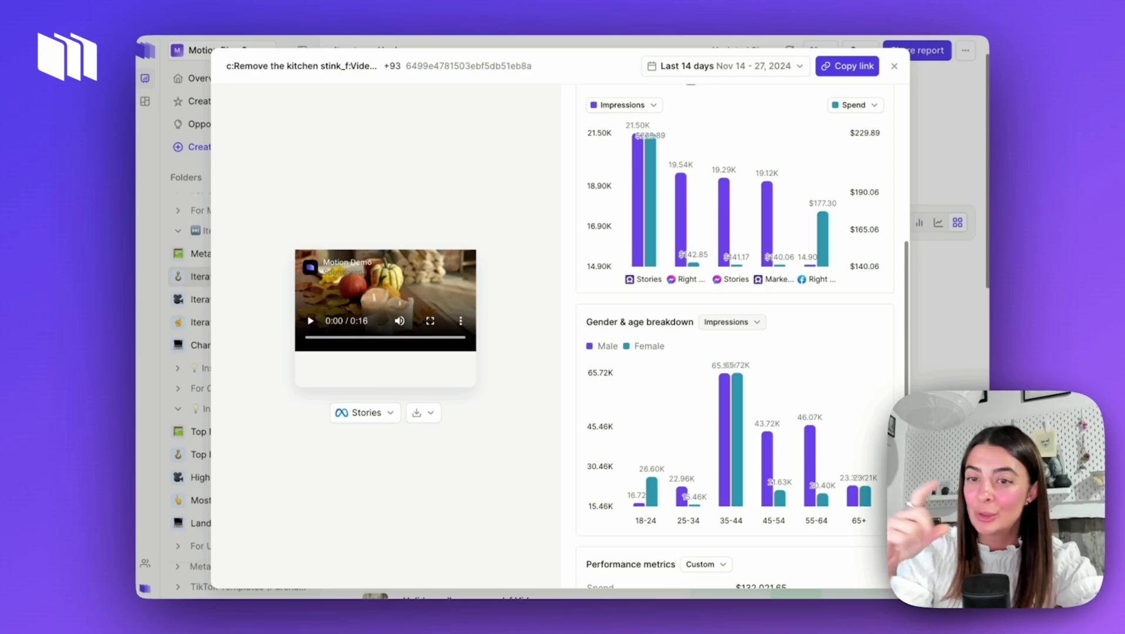
scroll(757, 246, "up", 10)
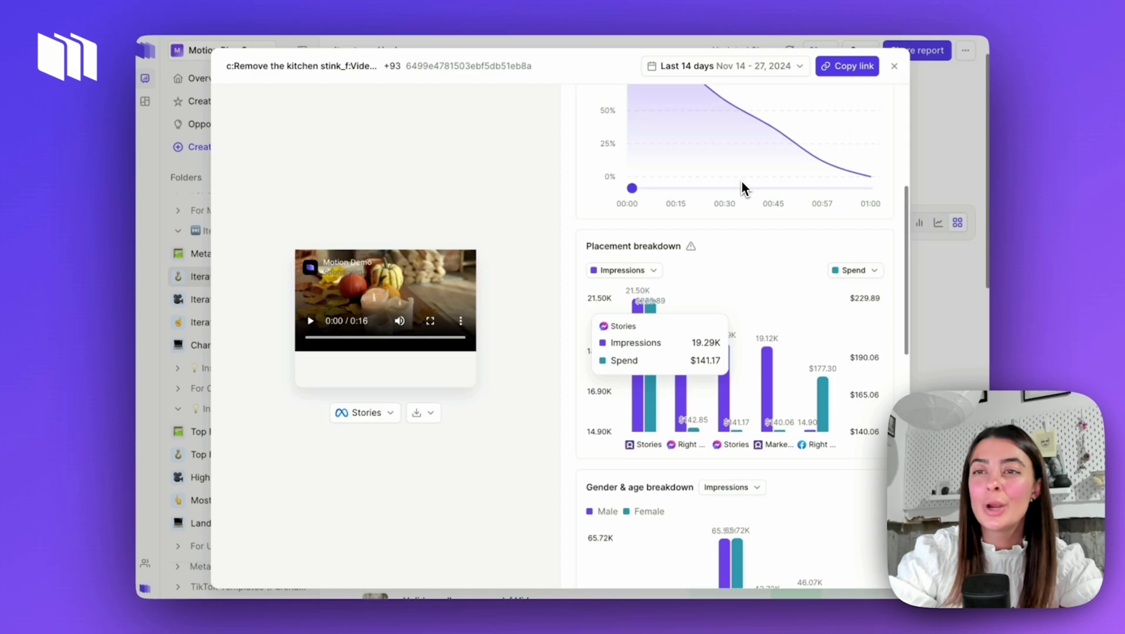
left_click(967, 135)
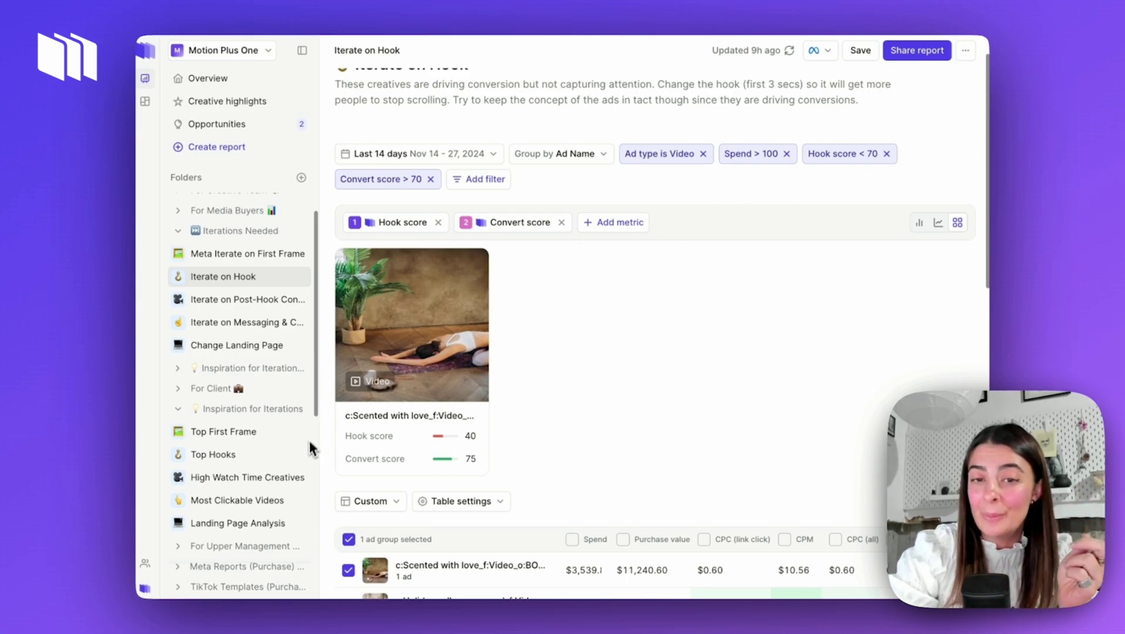
scroll(289, 459, "up", 1)
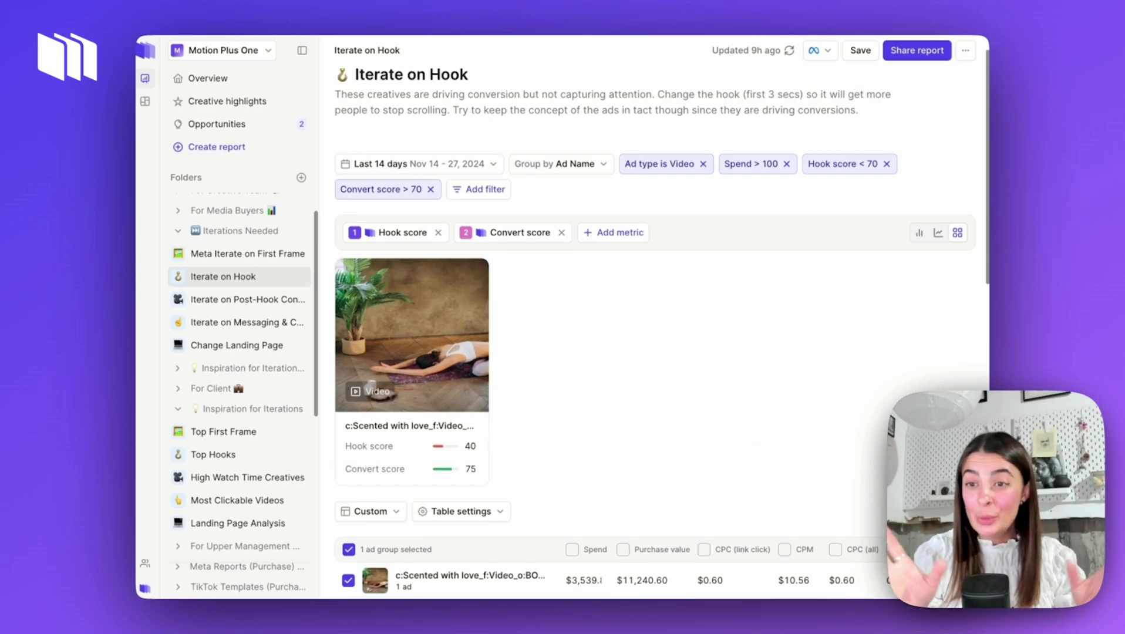